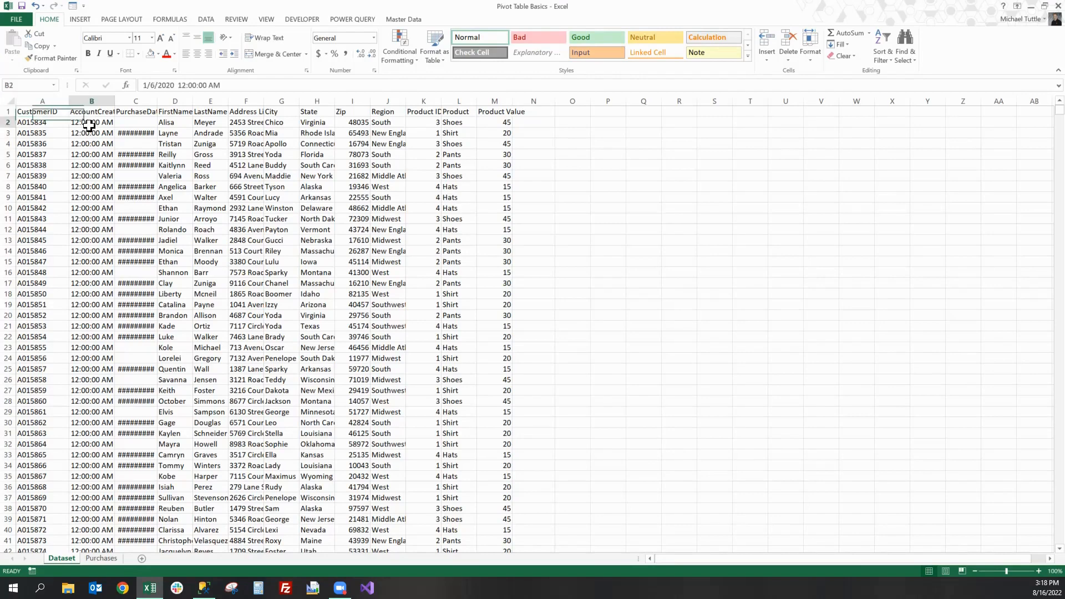
Format all AccountCreateDate and PurchaseDate values from row 2 down as Short Date.
{"action": "left_click", "coordinate": [90, 122]}
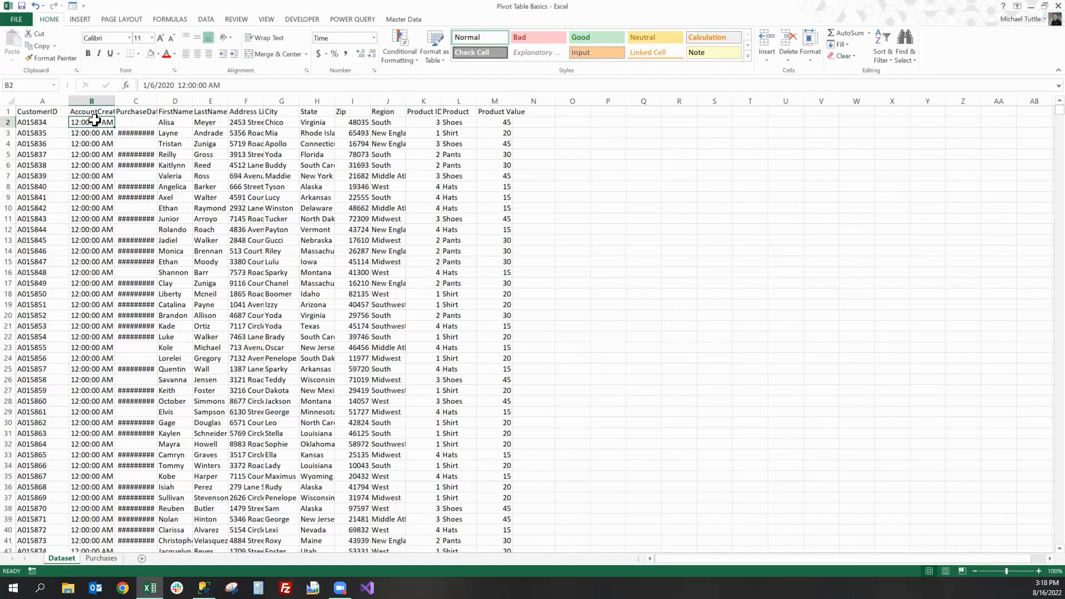
{"action": "key", "text": "shift+Right"}
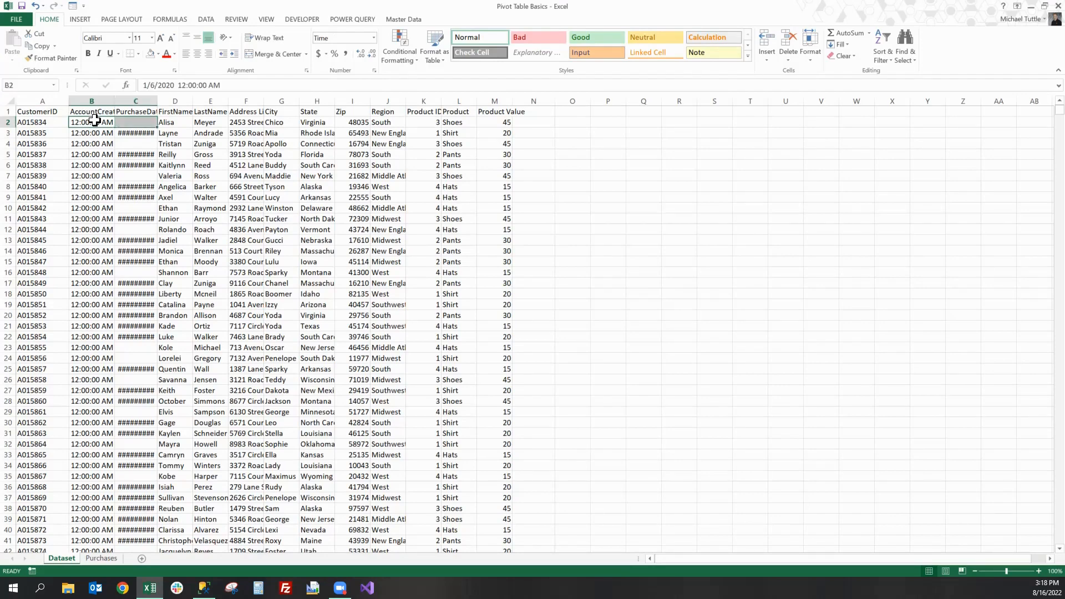
{"action": "key", "text": "ctrl+shift+Down"}
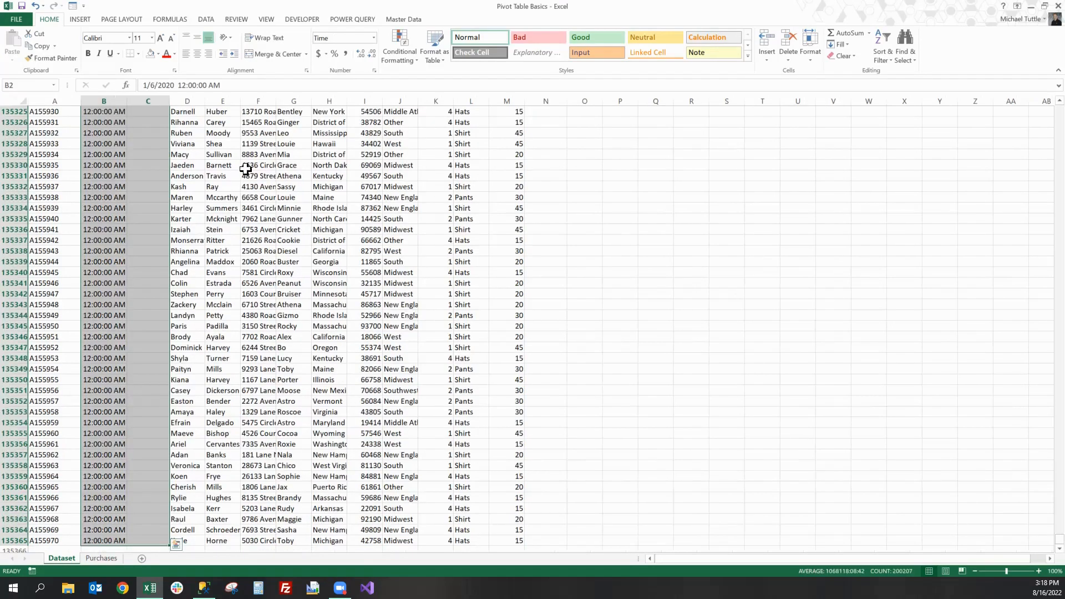
{"action": "left_click", "coordinate": [375, 38]}
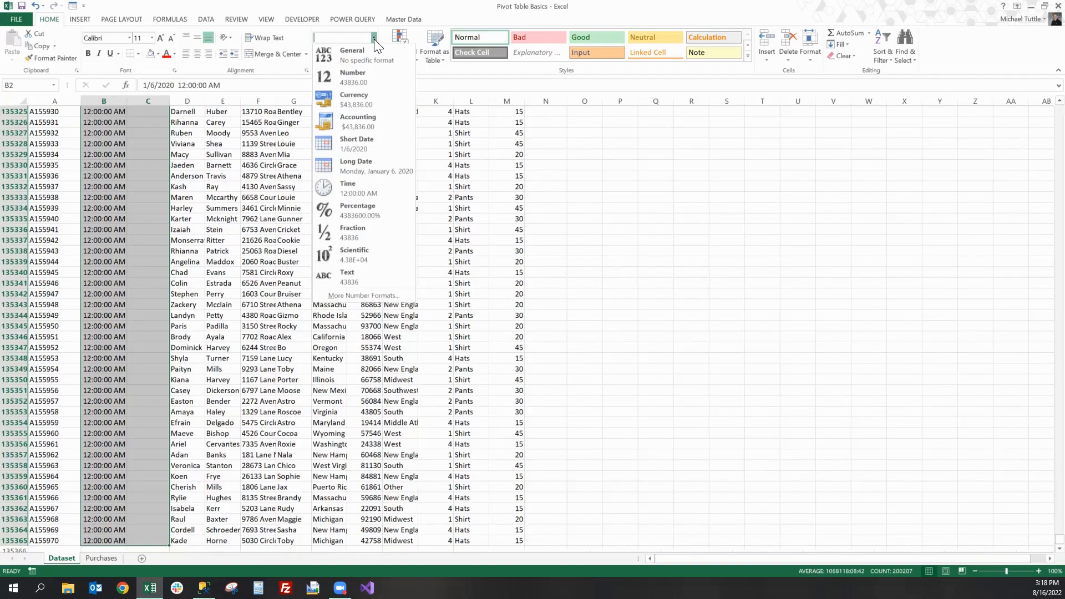
{"action": "left_click", "coordinate": [358, 141]}
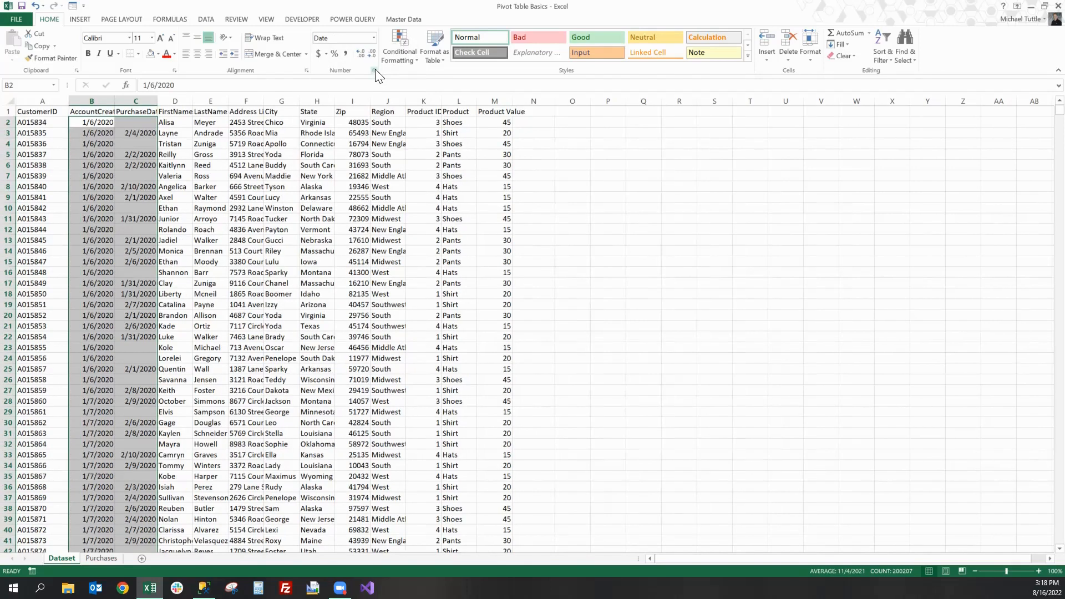
{"action": "left_click", "coordinate": [374, 70]}
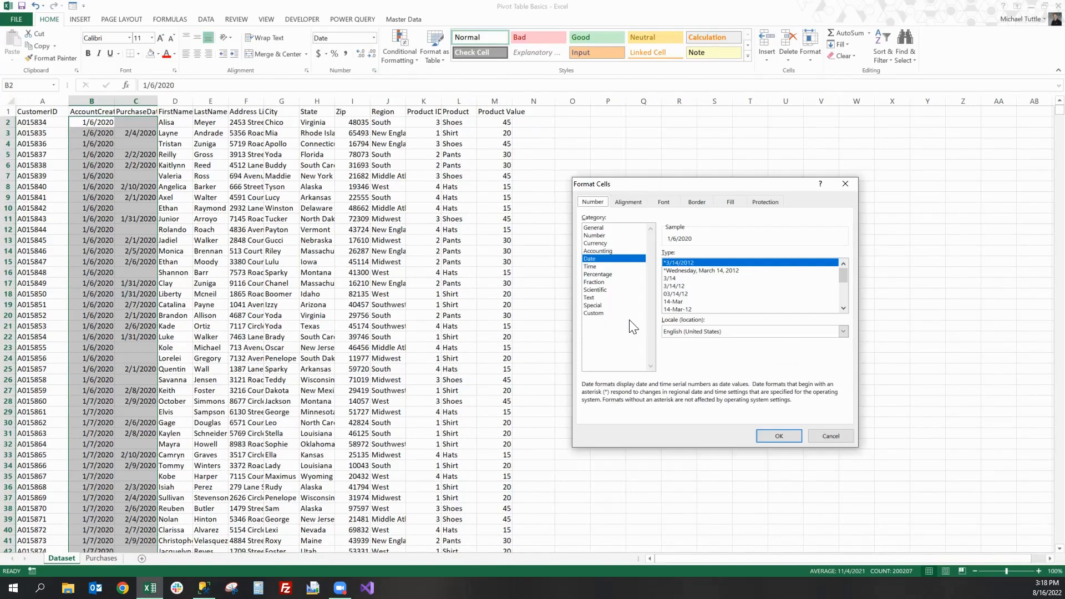
{"action": "left_click", "coordinate": [830, 436]}
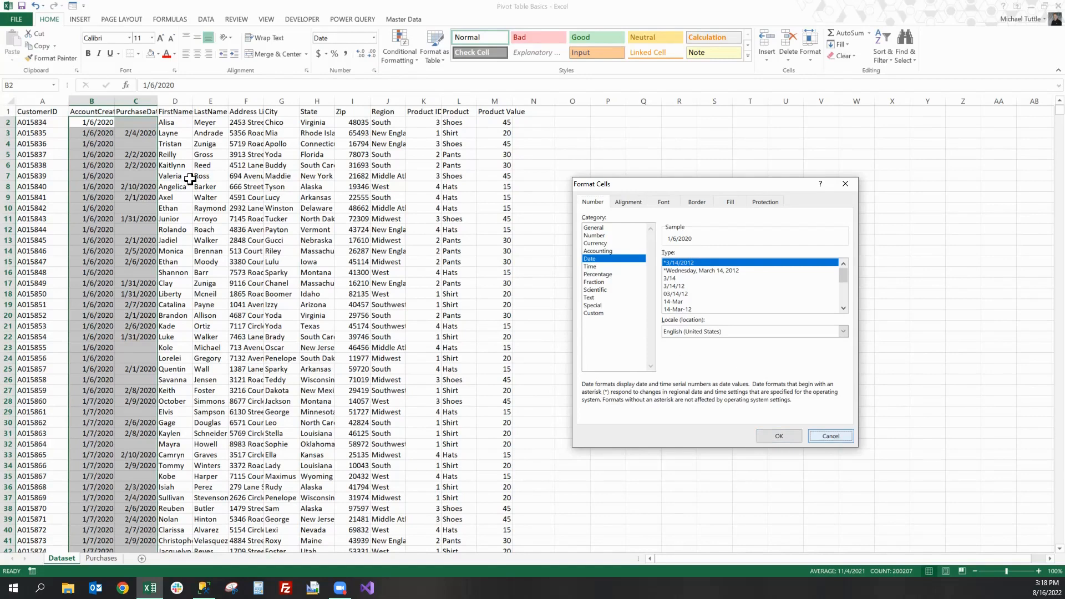
Review the recommended PivotTables for the dataset and dismiss the suggestions without inserting one.
{"action": "left_click", "coordinate": [170, 111]}
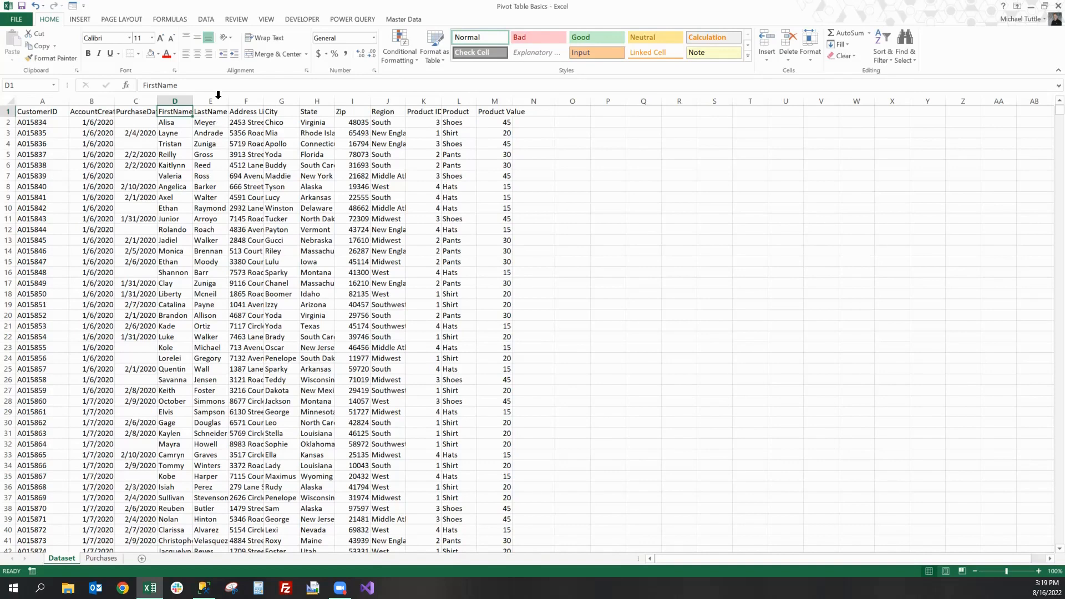
{"action": "left_click", "coordinate": [30, 110]}
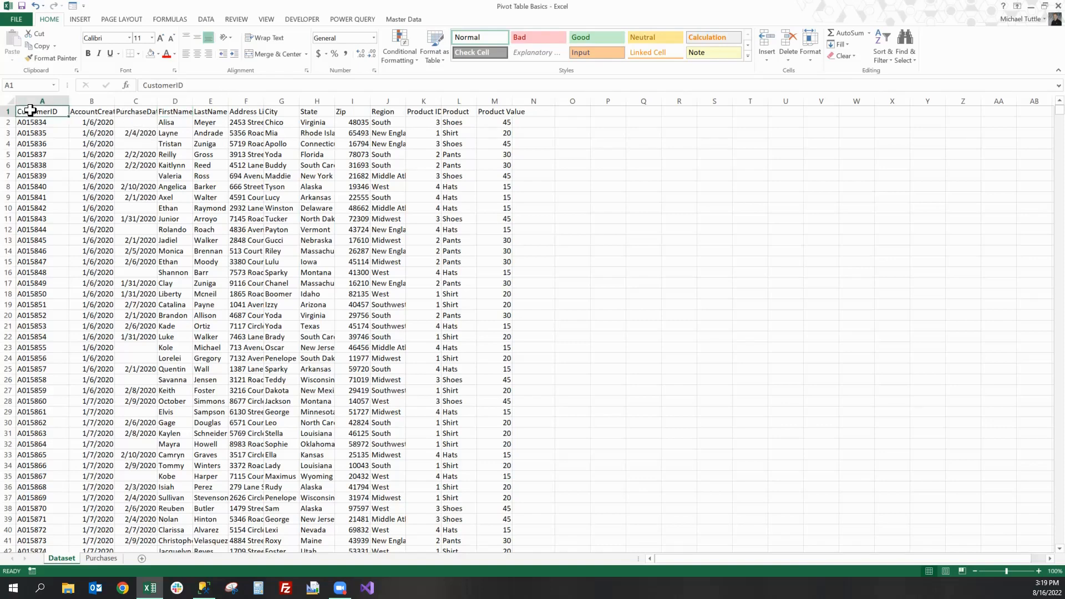
{"action": "left_click", "coordinate": [81, 19]}
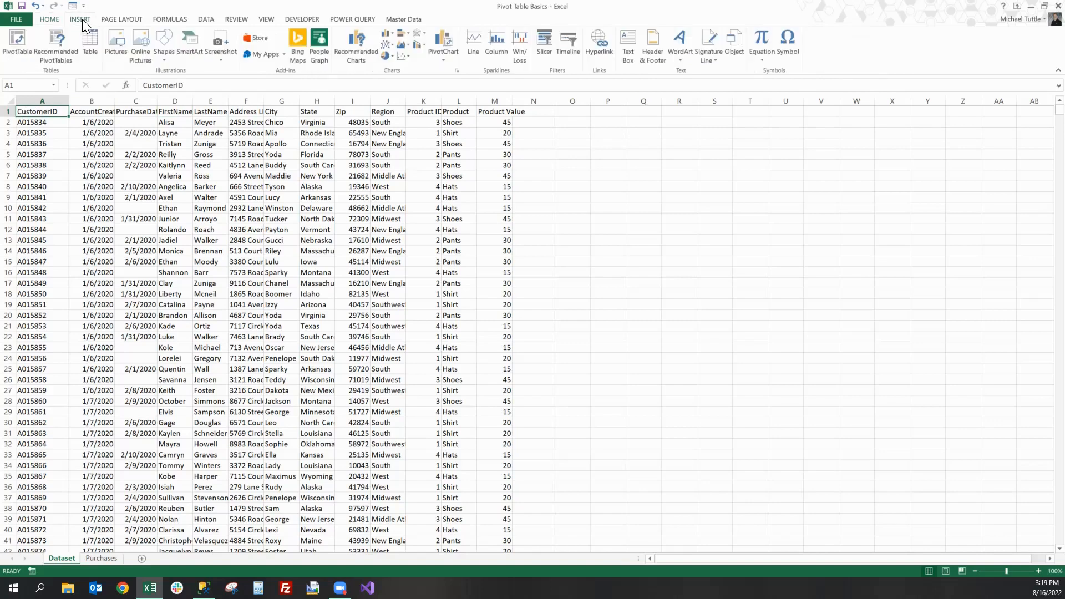
{"action": "left_click", "coordinate": [58, 52]}
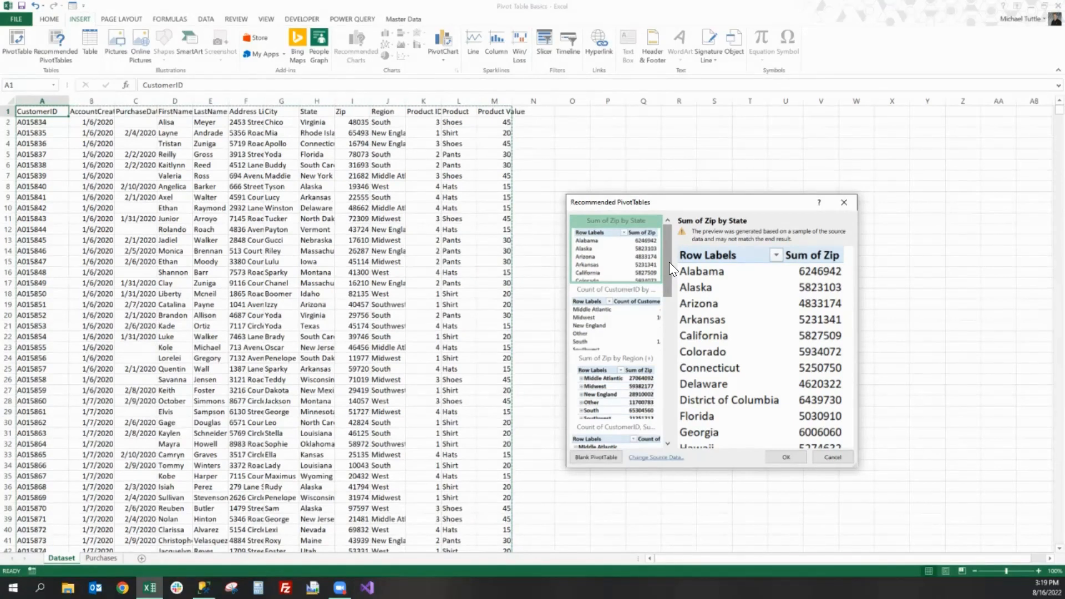
{"action": "left_click", "coordinate": [823, 453]}
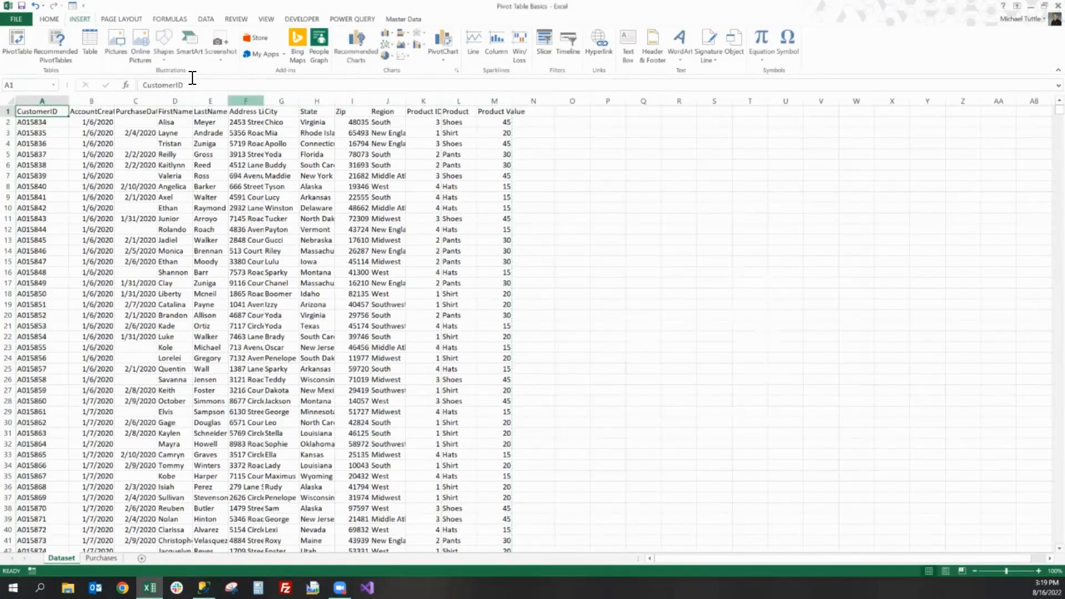
Create a blank PivotTable from the Dataset range A1:M135365 on a new worksheet.
{"action": "left_click", "coordinate": [13, 41]}
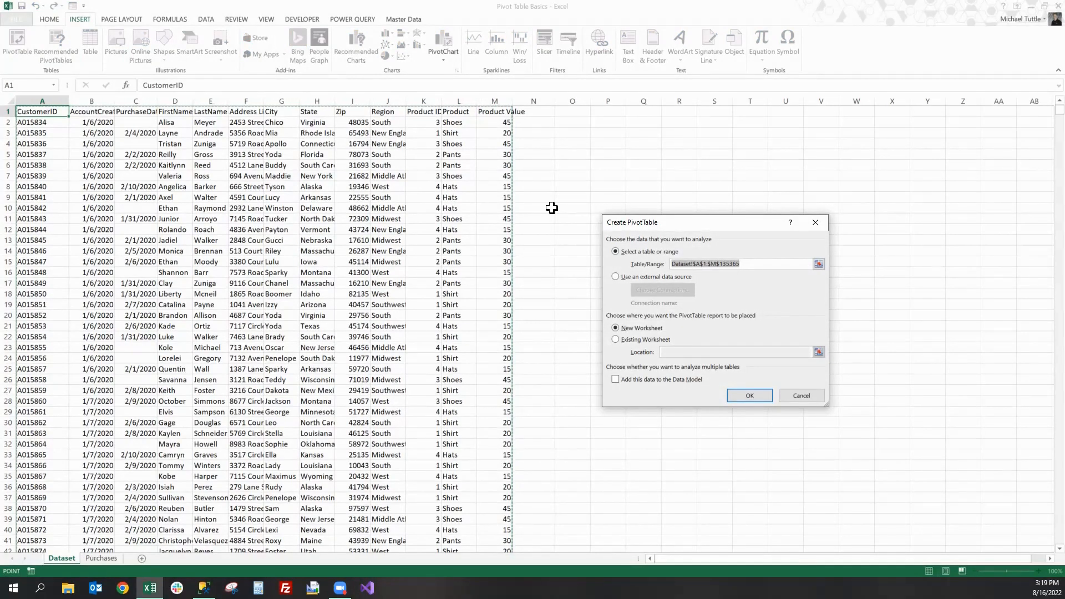
{"action": "left_click", "coordinate": [616, 328]}
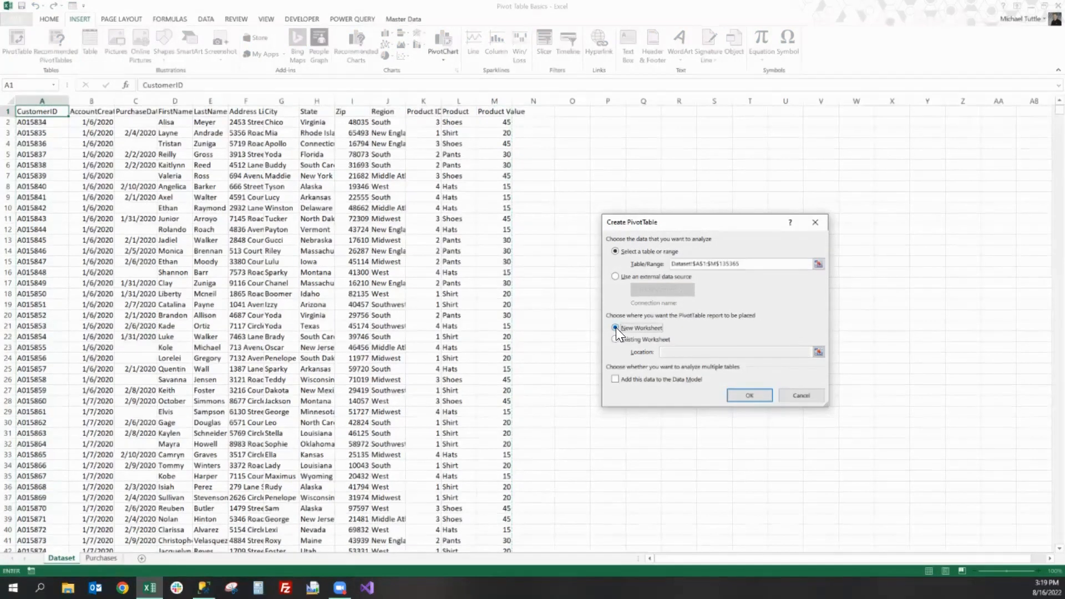
{"action": "left_click", "coordinate": [740, 395]}
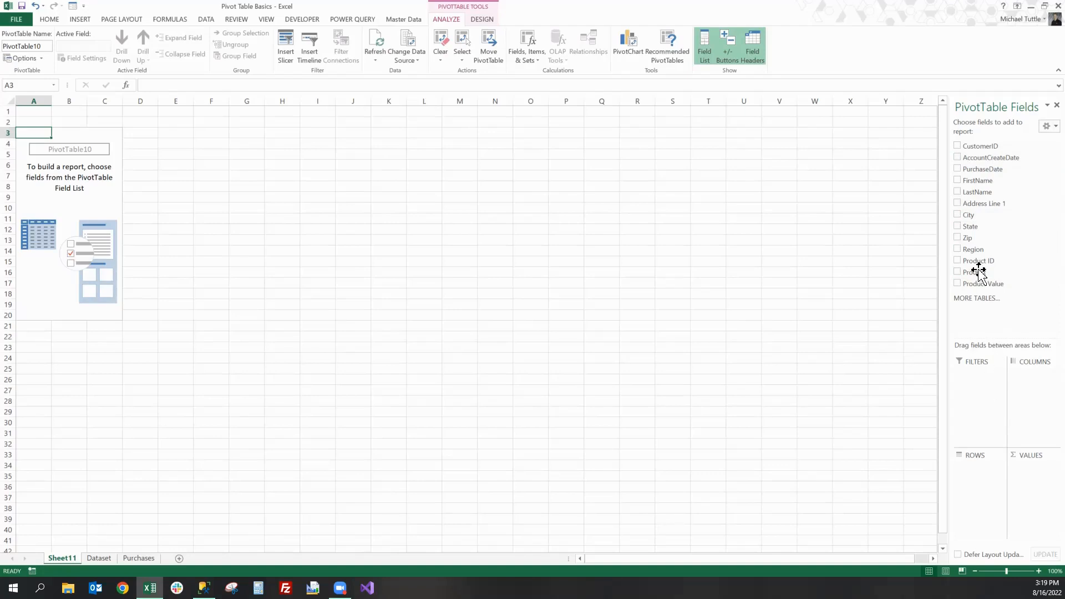
Try Product as a report filter limited to Shirt and Shoes, and remove the field from the layout.
{"action": "left_click_drag", "start_coordinate": [979, 272], "coordinate": [969, 369]}
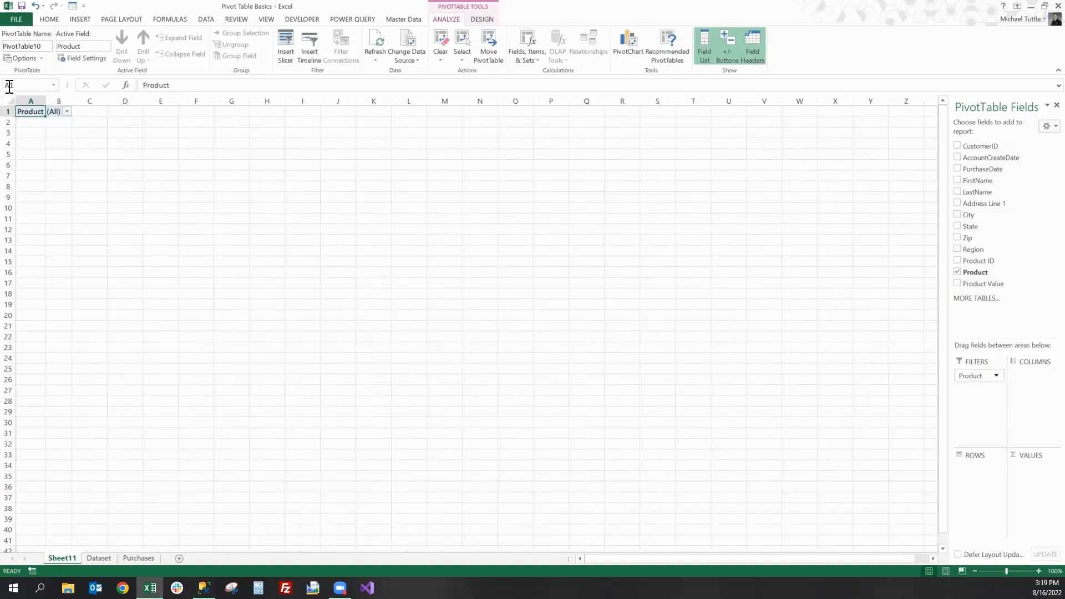
{"action": "left_click", "coordinate": [66, 112]}
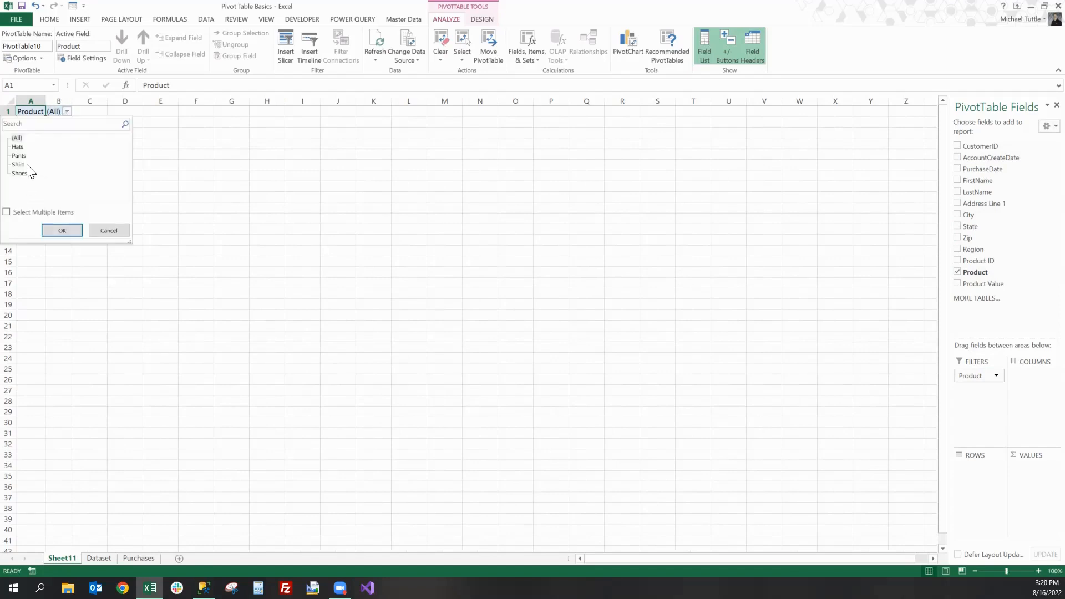
{"action": "left_click", "coordinate": [12, 212]}
{"action": "left_click", "coordinate": [14, 137]}
{"action": "left_click", "coordinate": [13, 165]}
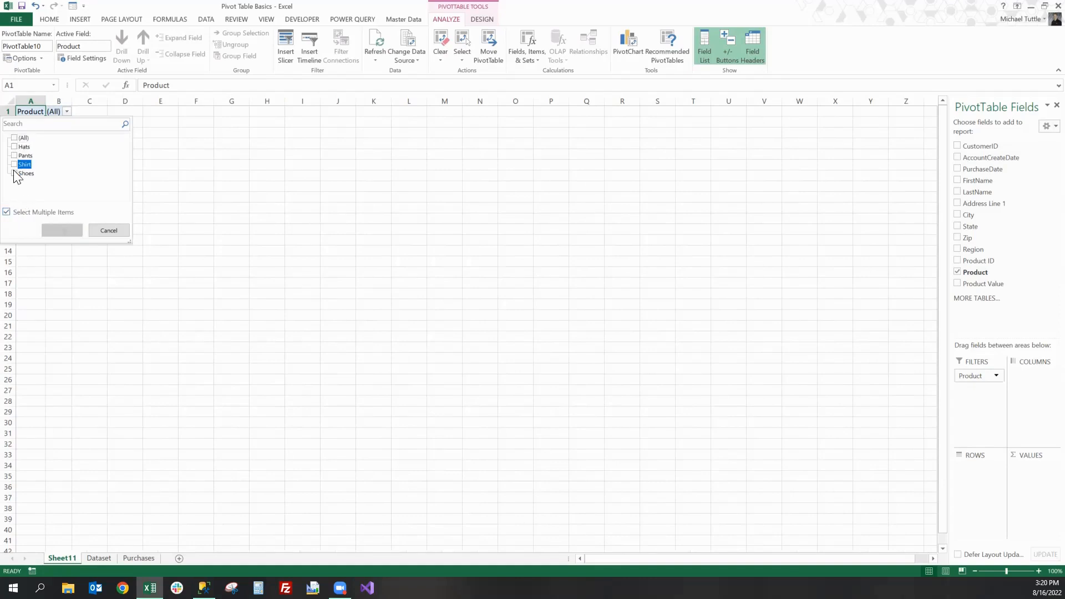
{"action": "left_click", "coordinate": [14, 173]}
{"action": "left_click", "coordinate": [62, 231]}
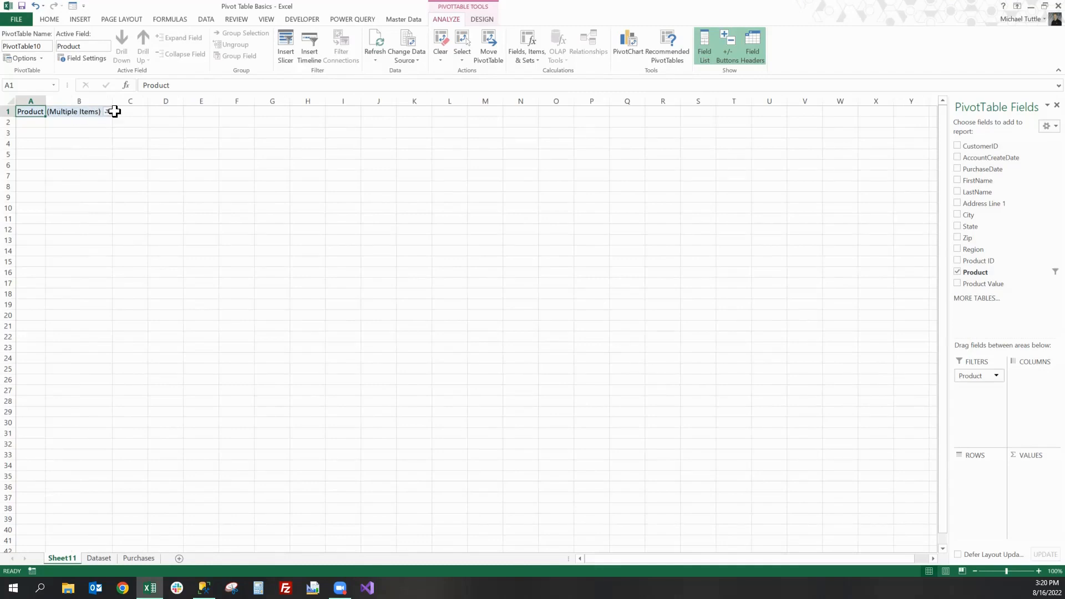
{"action": "left_click_drag", "start_coordinate": [972, 376], "coordinate": [872, 340]}
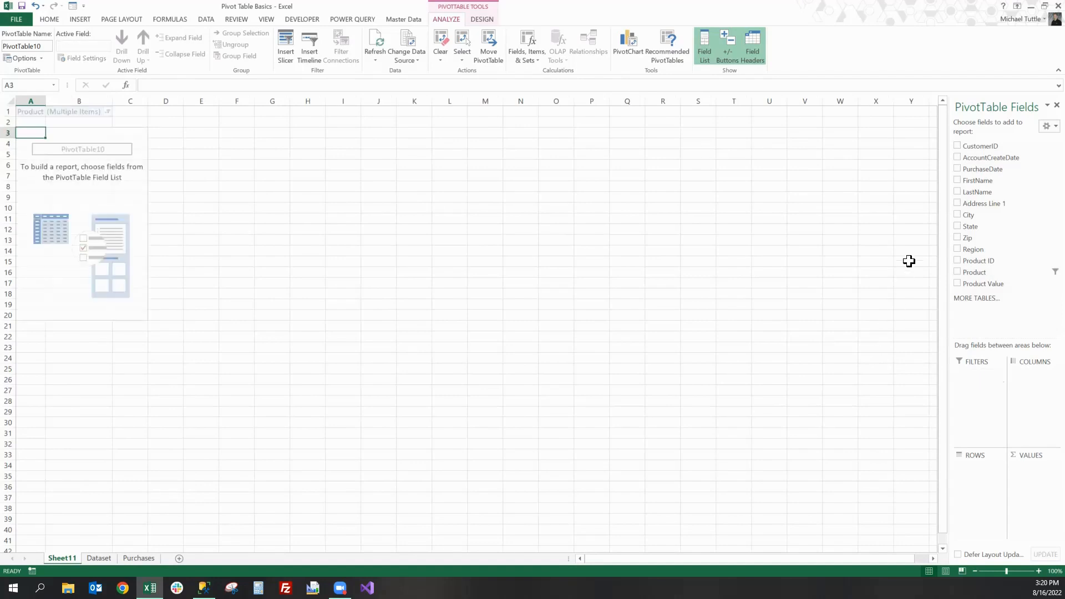
Try AccountCreateDate as column labels and as row labels, and remove it from the layout.
{"action": "left_click_drag", "start_coordinate": [976, 157], "coordinate": [1032, 388]}
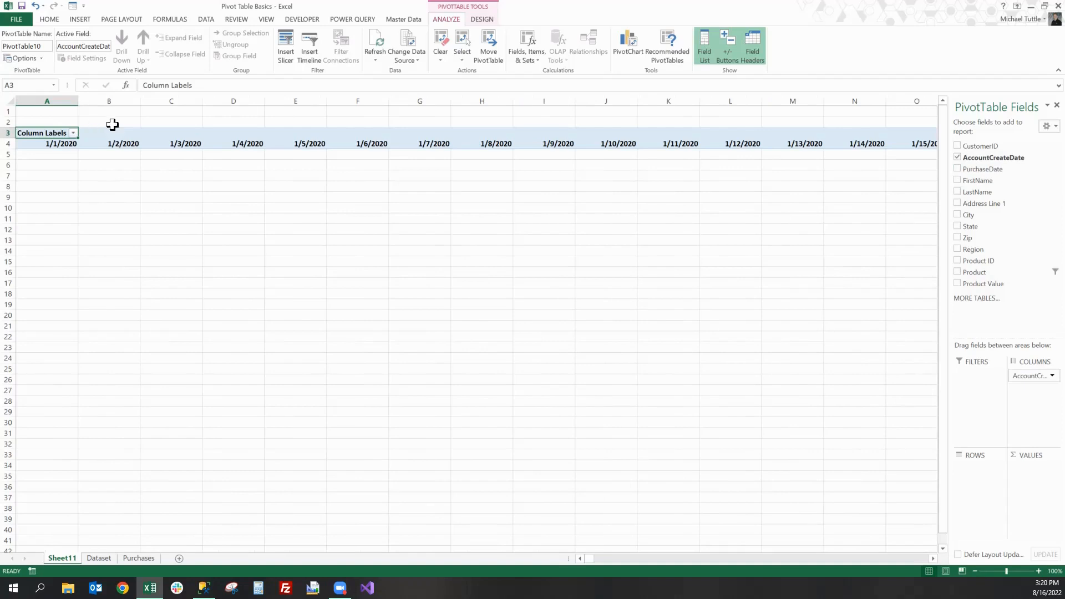
{"action": "left_click_drag", "start_coordinate": [1033, 376], "coordinate": [975, 494]}
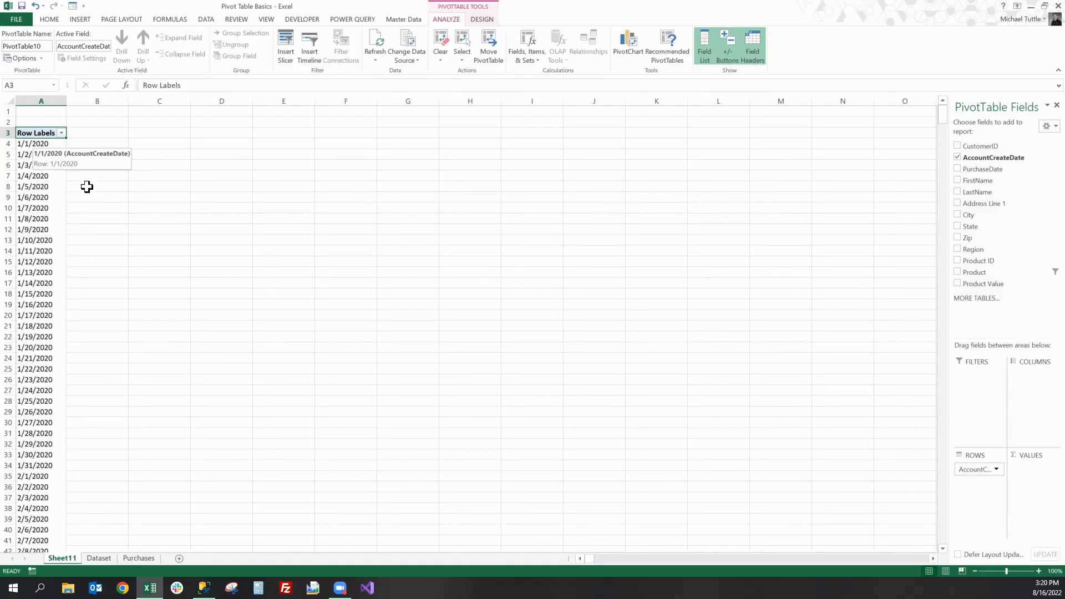
{"action": "left_click_drag", "start_coordinate": [984, 470], "coordinate": [895, 315]}
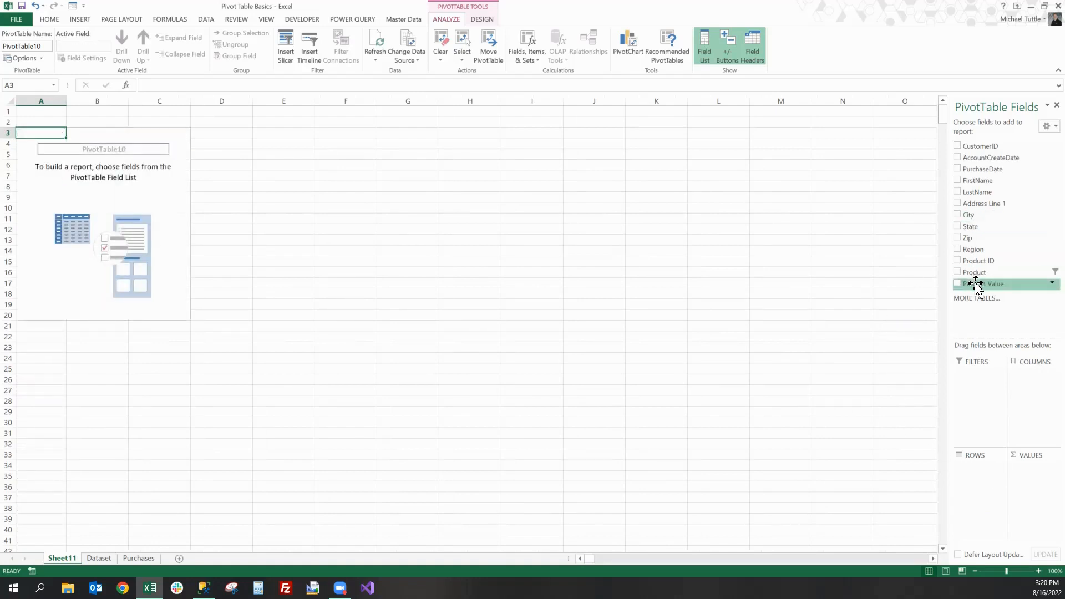
Add Product Value as a sum and CustomerID as a count to the PivotTable's values.
{"action": "left_click_drag", "start_coordinate": [970, 284], "coordinate": [1023, 483]}
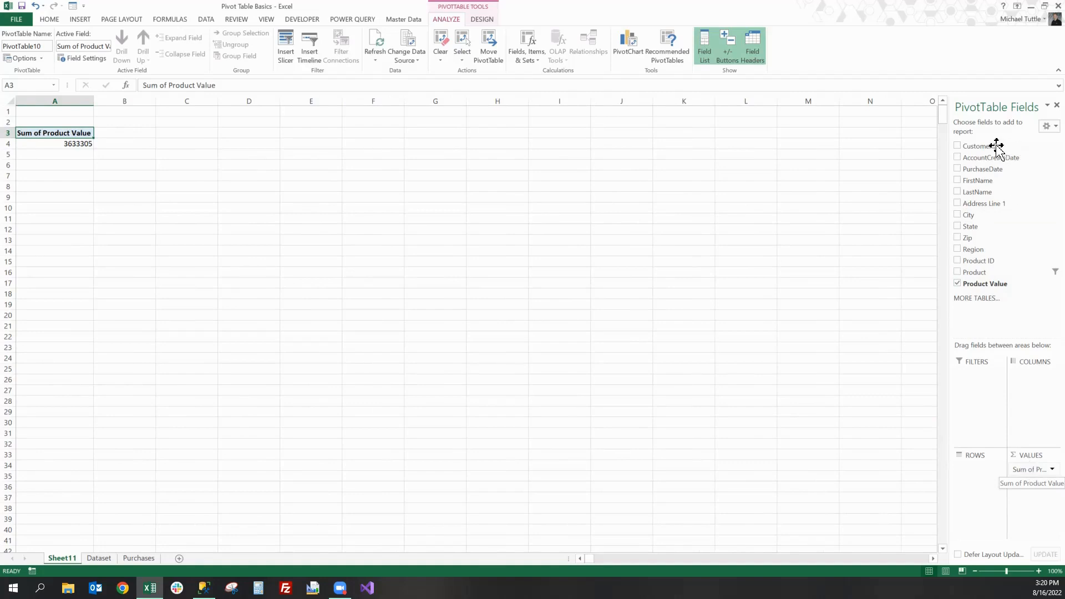
{"action": "left_click_drag", "start_coordinate": [986, 149], "coordinate": [1021, 482]}
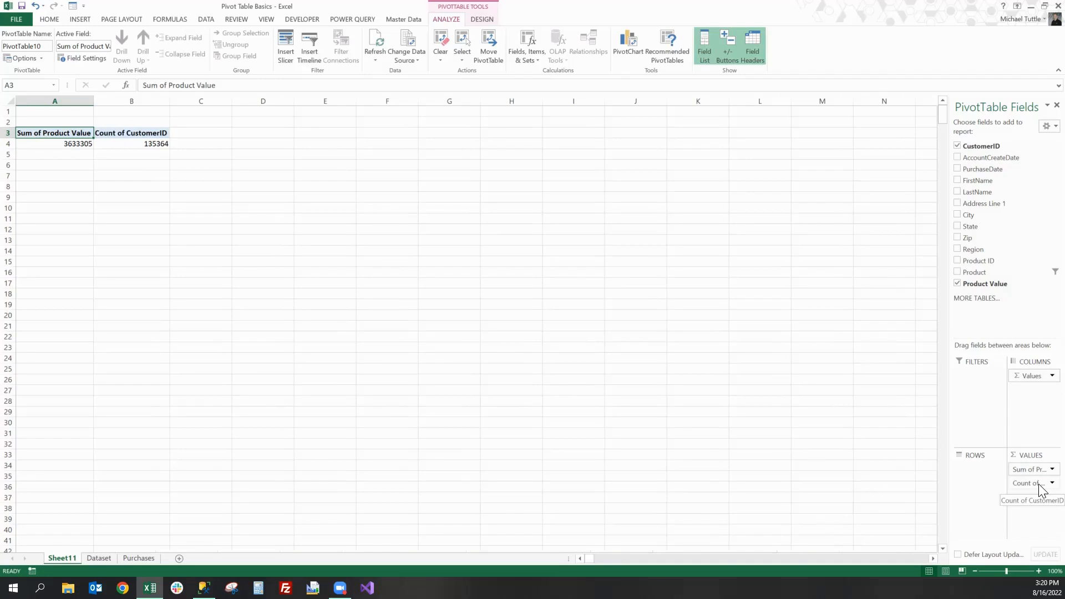
Review the available summary calculations for the CustomerID value field and keep Count.
{"action": "left_click", "coordinate": [1038, 482]}
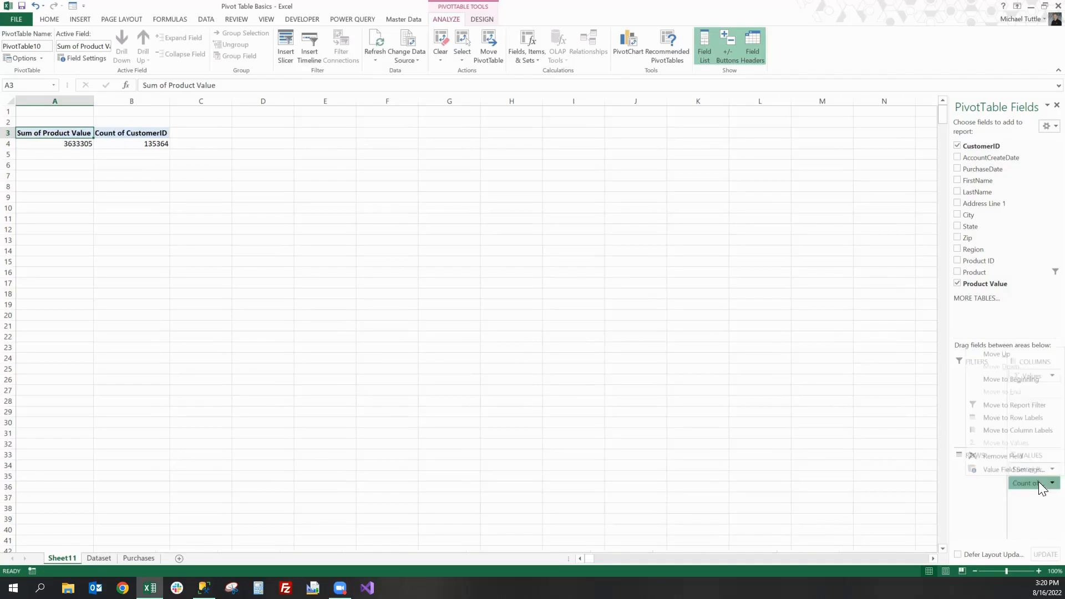
{"action": "left_click", "coordinate": [1011, 470]}
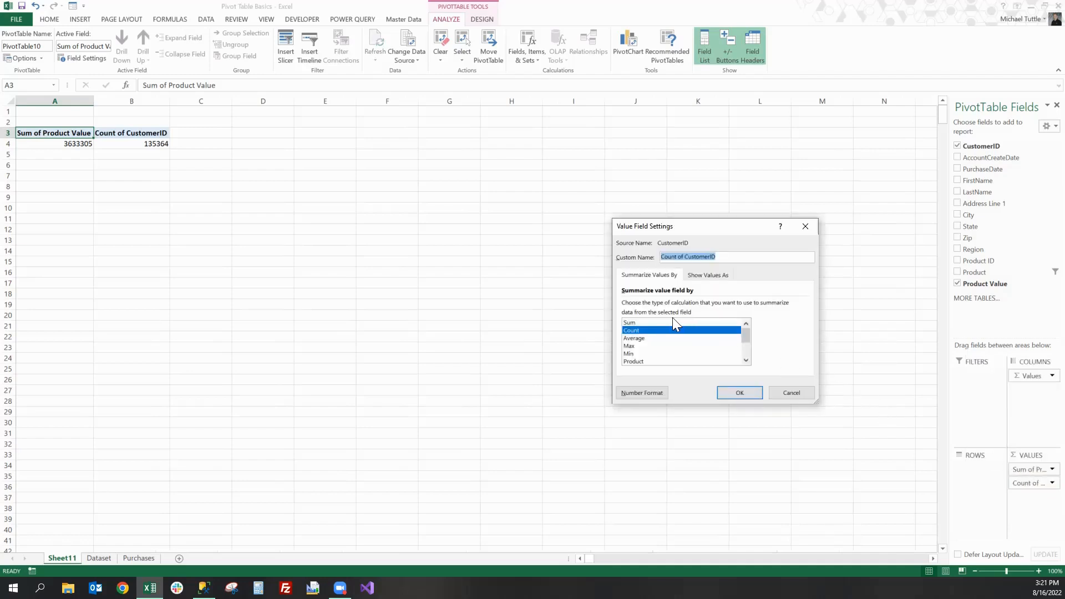
{"action": "scroll", "coordinate": [693, 320], "scroll_direction": "down", "scroll_amount": 2}
{"action": "scroll", "coordinate": [694, 328], "scroll_direction": "up", "scroll_amount": 2}
{"action": "scroll", "coordinate": [680, 344], "scroll_direction": "down", "scroll_amount": 2}
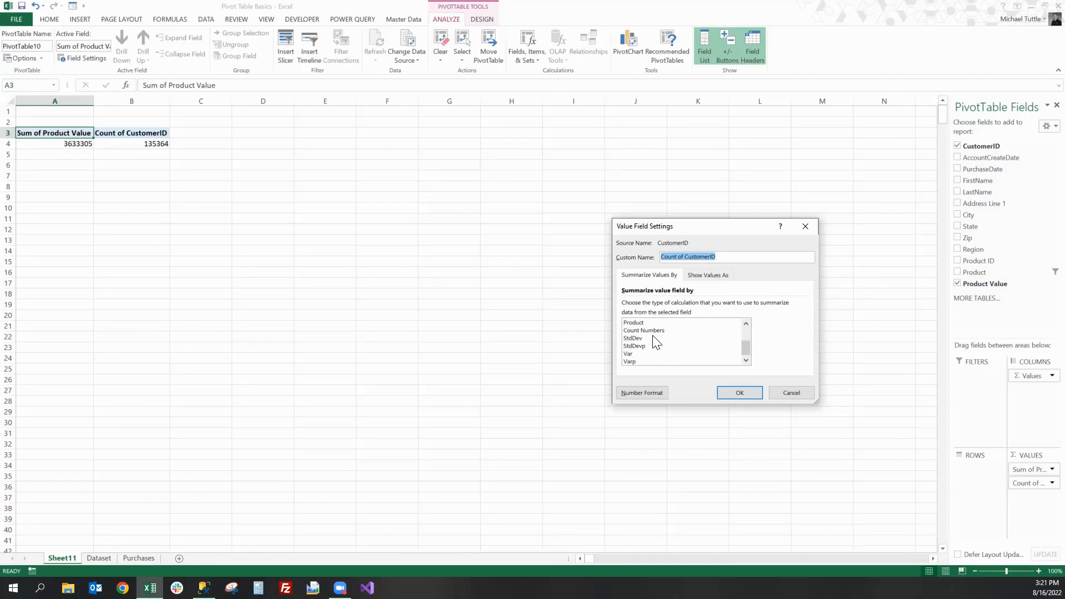
{"action": "scroll", "coordinate": [666, 344], "scroll_direction": "up", "scroll_amount": 2}
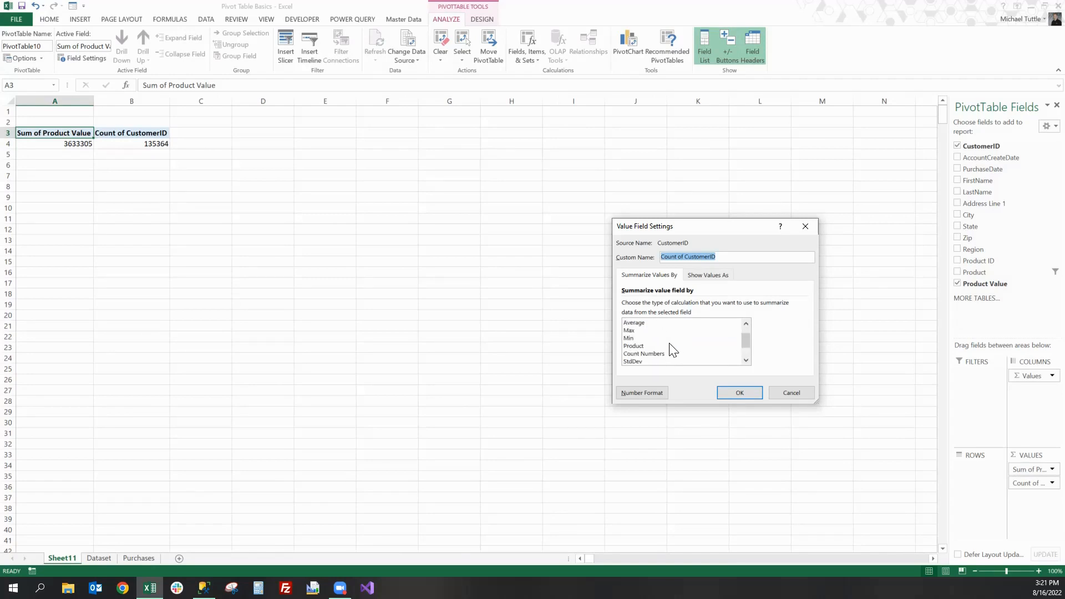
{"action": "left_click", "coordinate": [641, 330]}
{"action": "left_click", "coordinate": [744, 393]}
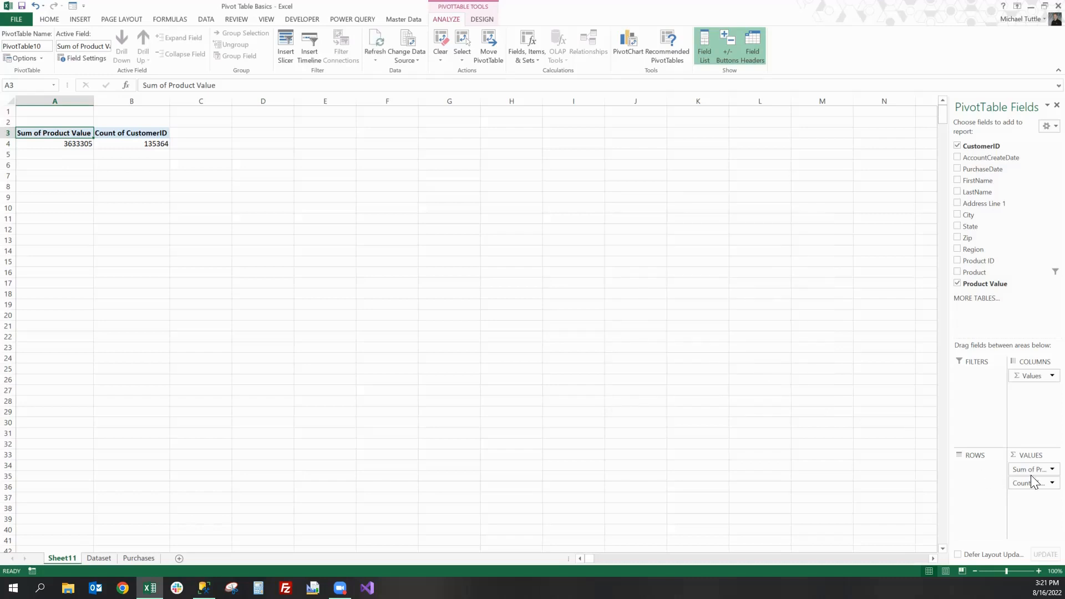
Remove Sum of Product Value from the PivotTable and add AccountCreateDate as row labels.
{"action": "left_click_drag", "start_coordinate": [1031, 469], "coordinate": [844, 466]}
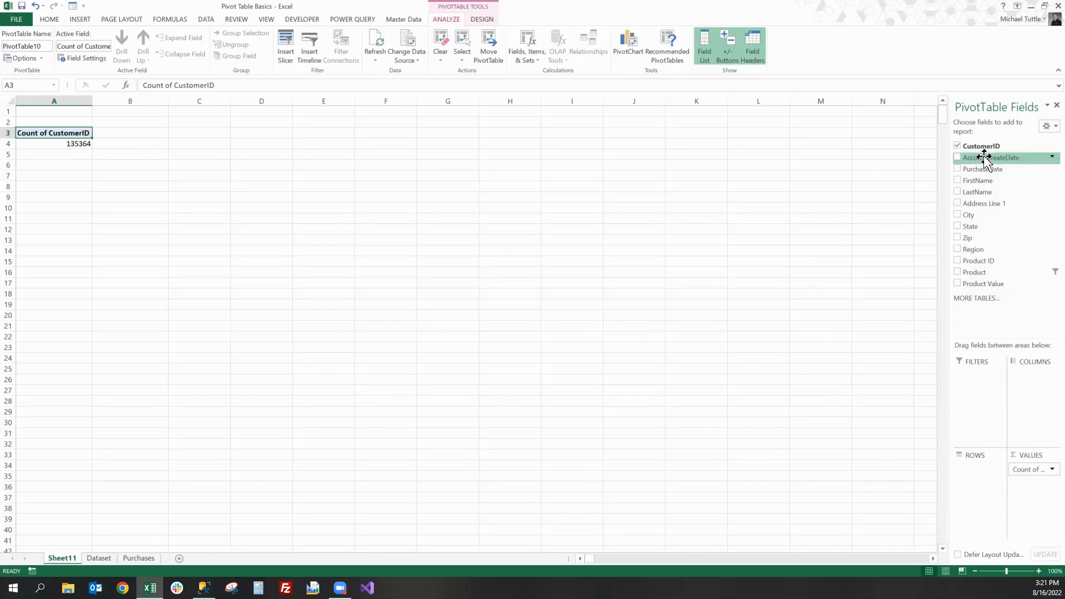
{"action": "left_click_drag", "start_coordinate": [984, 158], "coordinate": [979, 493]}
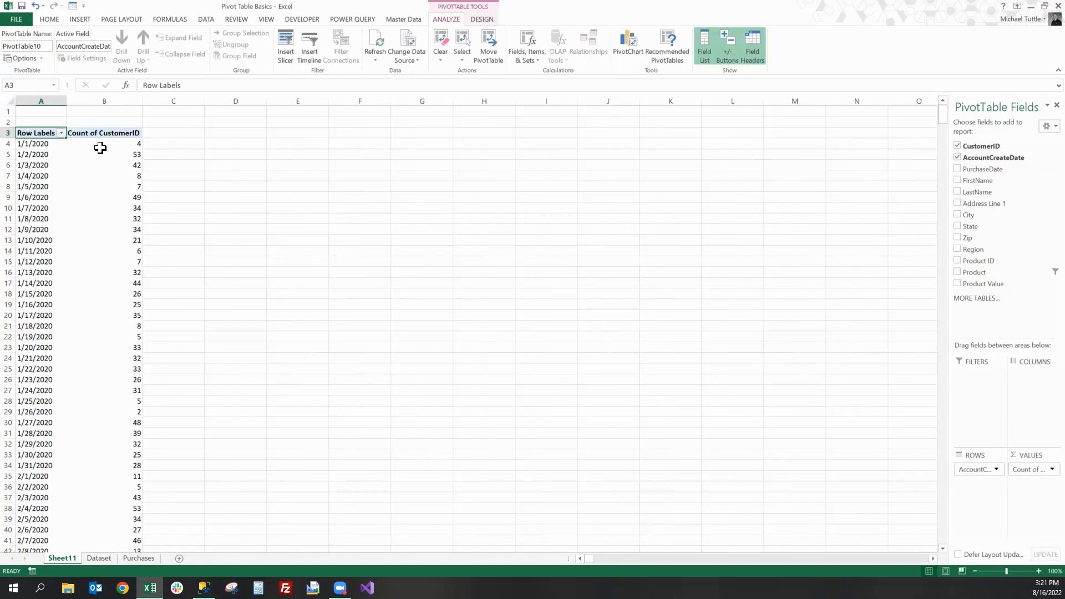
Group the AccountCreateDate row labels by months and years.
{"action": "mouse_move", "coordinate": [107, 152]}
{"action": "mouse_move", "coordinate": [96, 232]}
{"action": "mouse_move", "coordinate": [46, 143]}
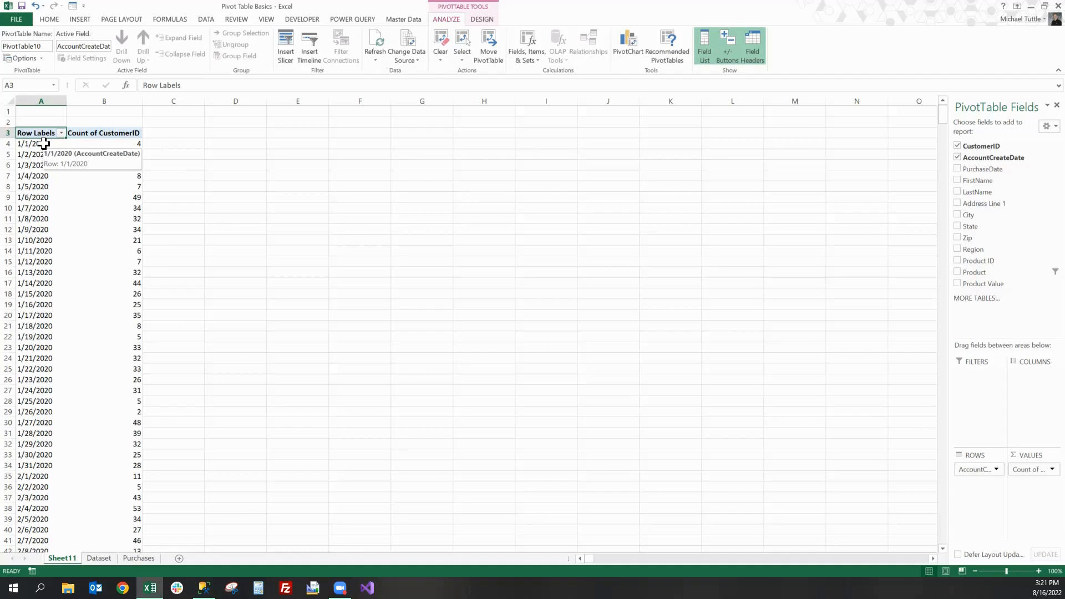
{"action": "left_click", "coordinate": [44, 143]}
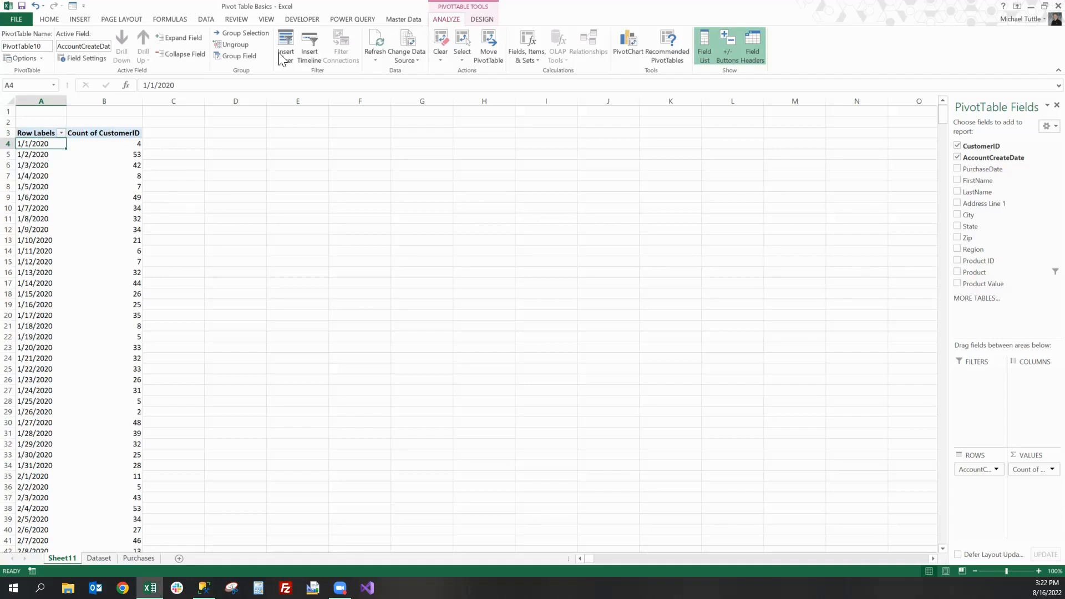
{"action": "left_click", "coordinate": [222, 35]}
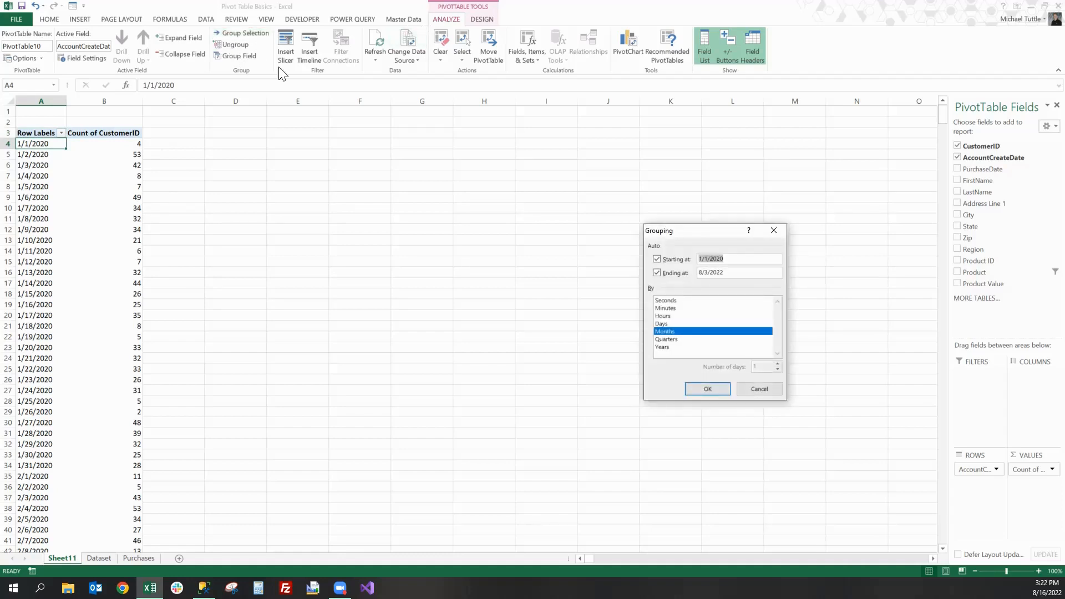
{"action": "left_click_drag", "start_coordinate": [710, 232], "coordinate": [432, 168]}
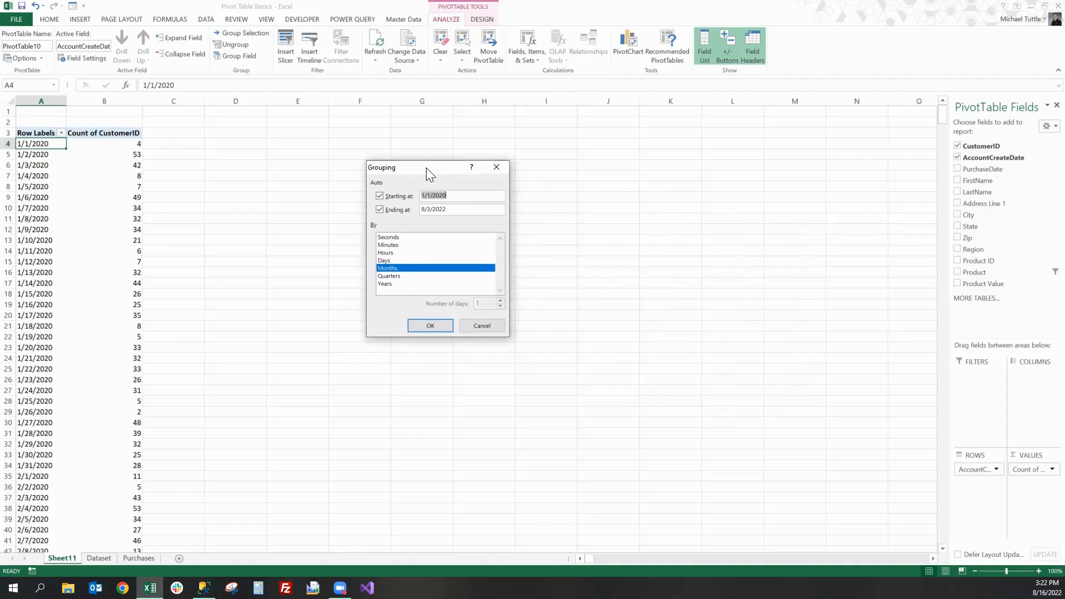
{"action": "left_click", "coordinate": [390, 284]}
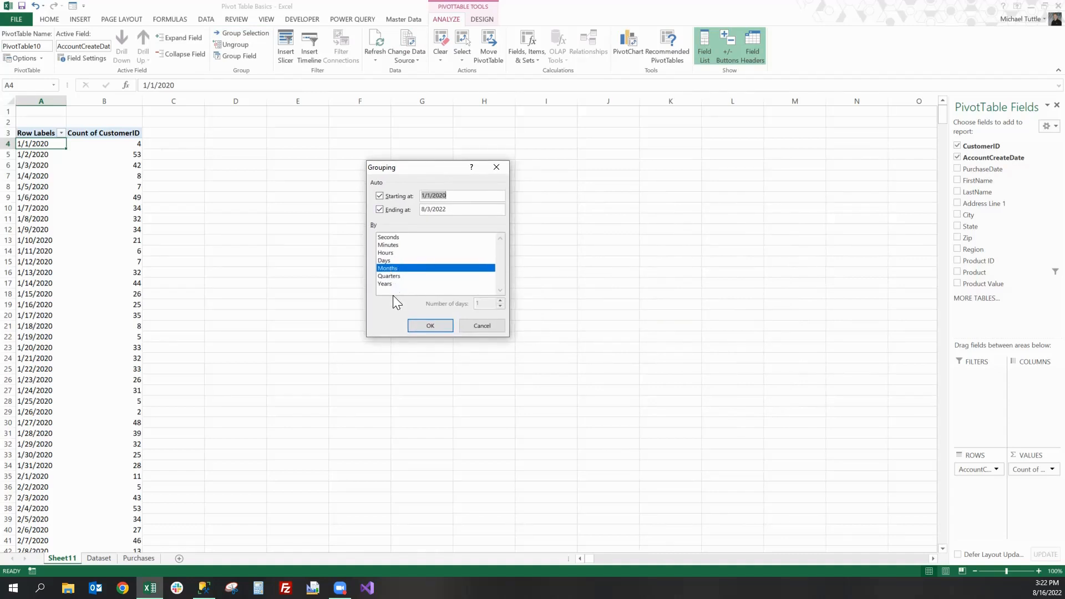
{"action": "left_click", "coordinate": [421, 326]}
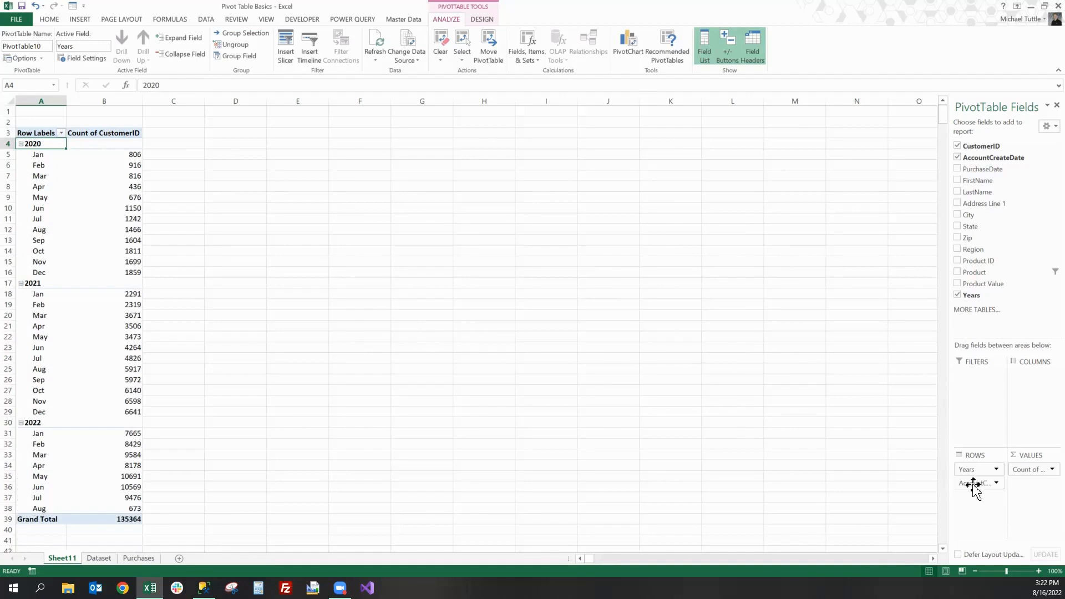
Try placing AccountCreateDate above Years in the row labels, and restore the order with Years first.
{"action": "left_click_drag", "start_coordinate": [973, 485], "coordinate": [974, 471]}
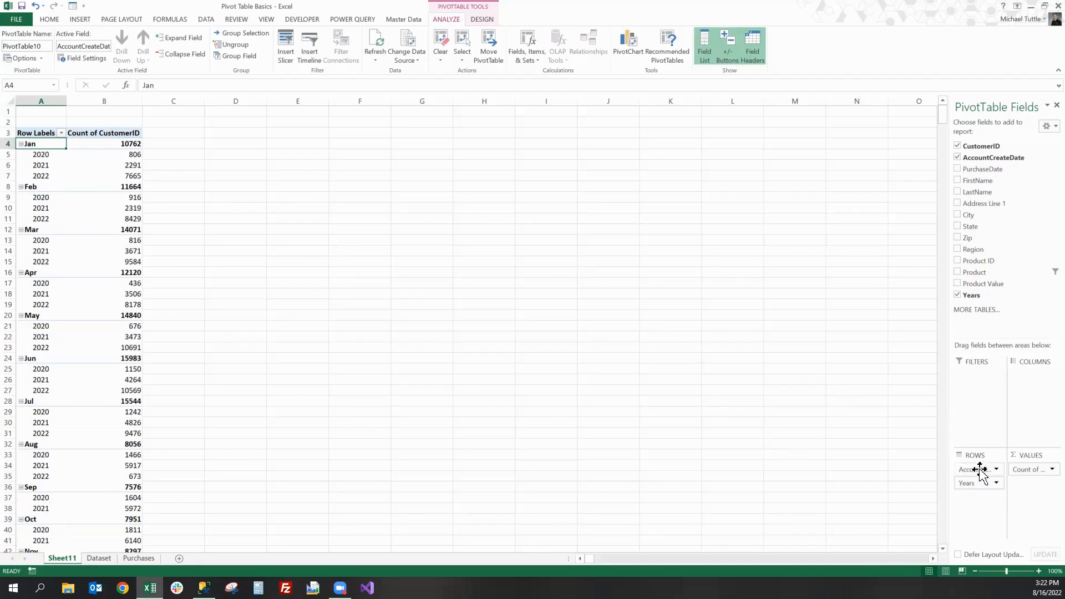
{"action": "left_click_drag", "start_coordinate": [979, 471], "coordinate": [979, 495]}
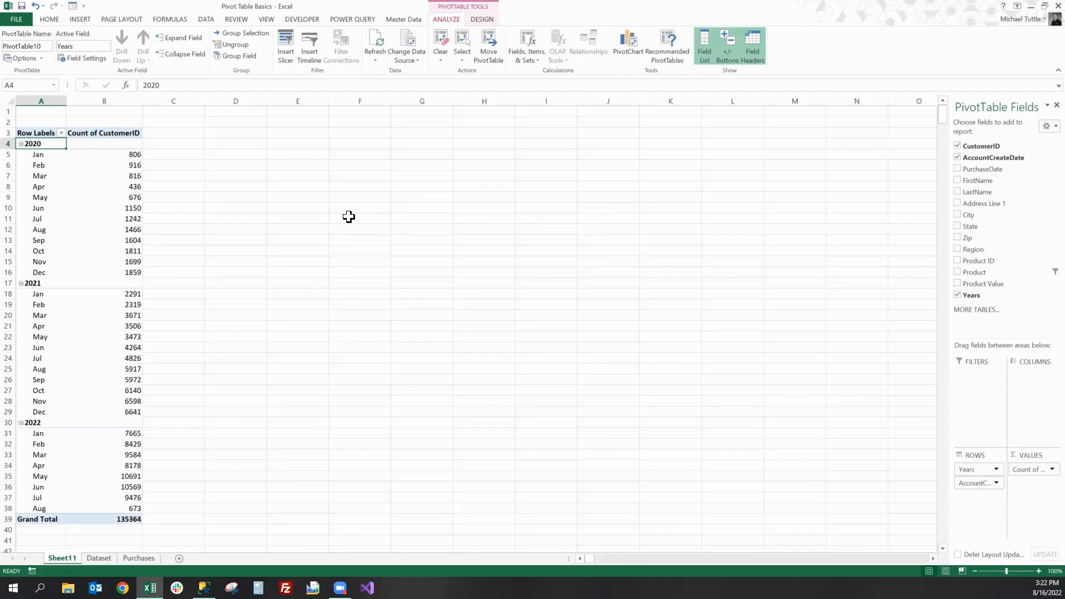
Collapse and re-expand the 2020 group, and collapse the entire Years field to yearly rows.
{"action": "left_click", "coordinate": [21, 145]}
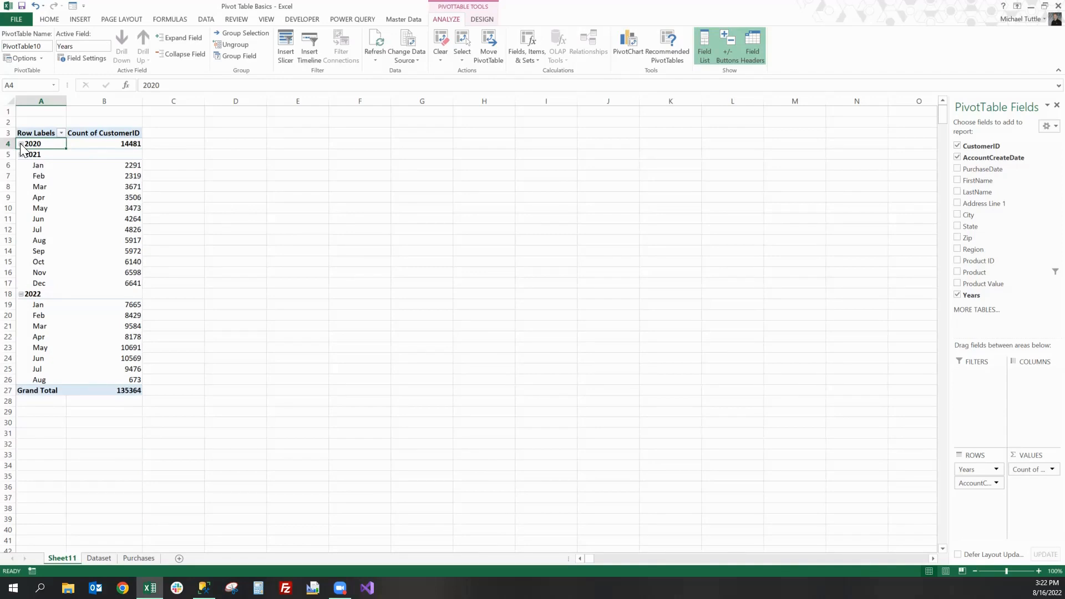
{"action": "left_click", "coordinate": [20, 145]}
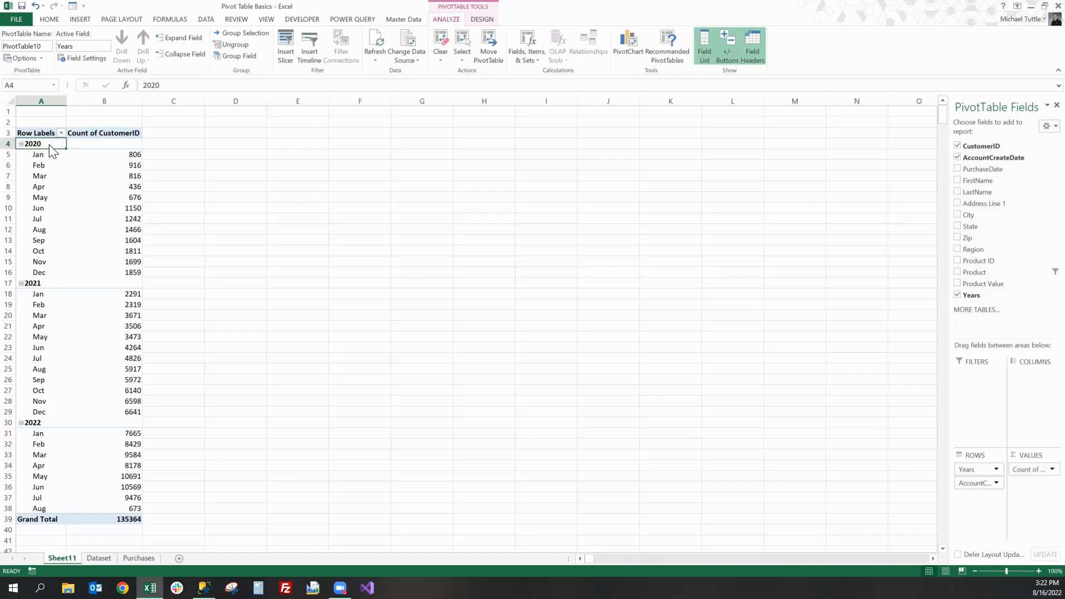
{"action": "right_click", "coordinate": [50, 146]}
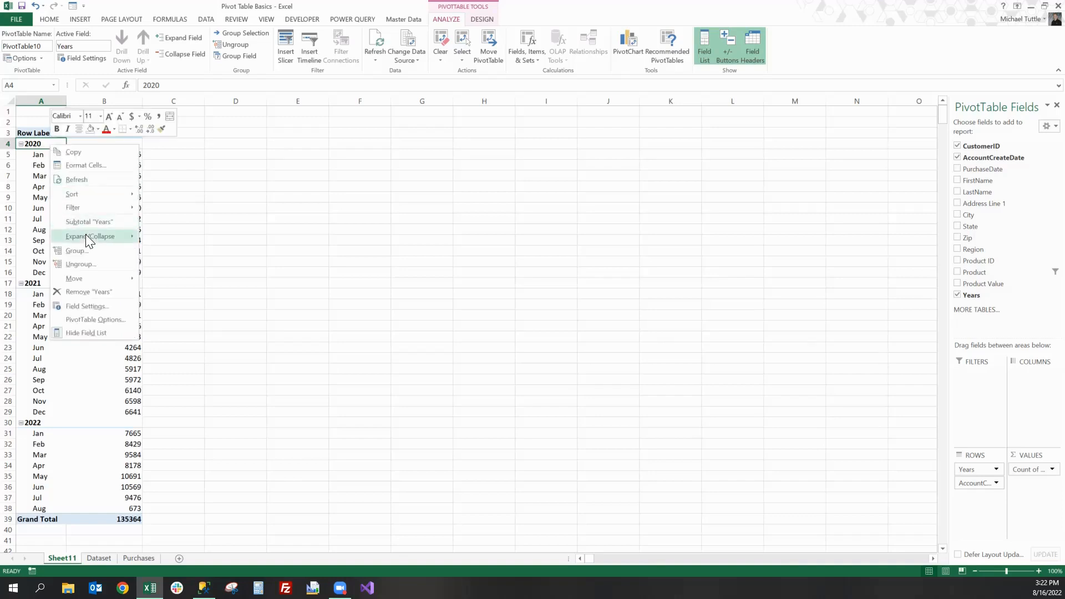
{"action": "mouse_move", "coordinate": [85, 235]}
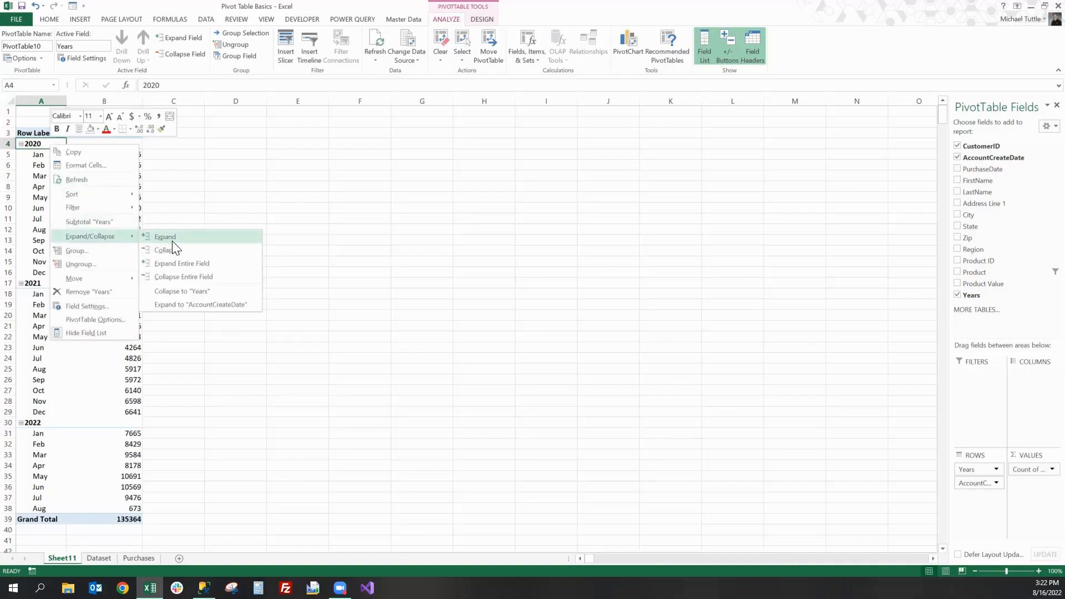
{"action": "left_click", "coordinate": [175, 278]}
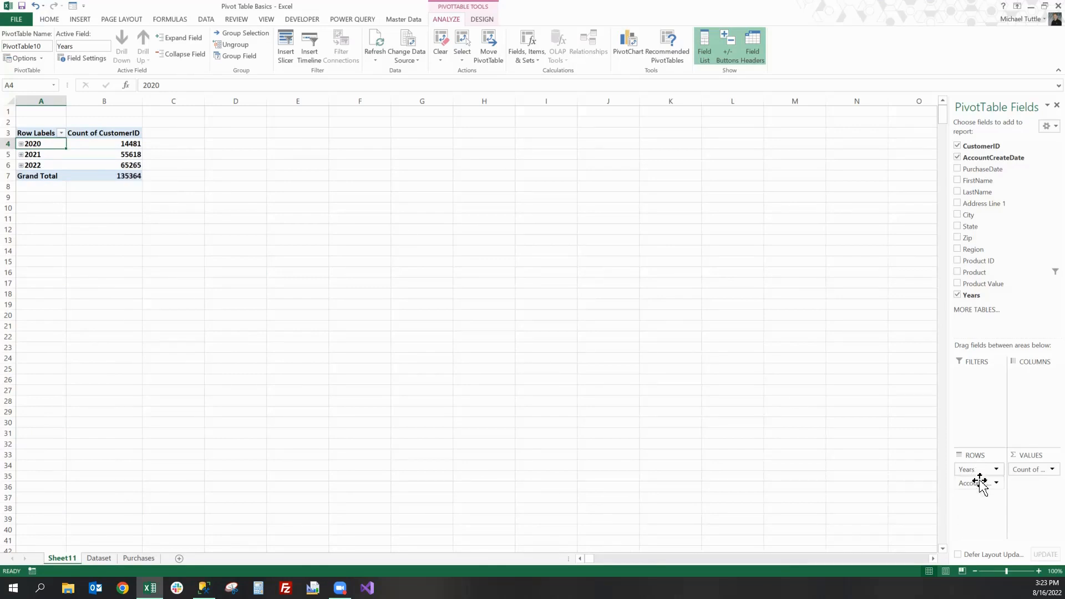
Try AccountCreateDate as column labels, and return it to the row labels under Years.
{"action": "left_click_drag", "start_coordinate": [980, 484], "coordinate": [1036, 381]}
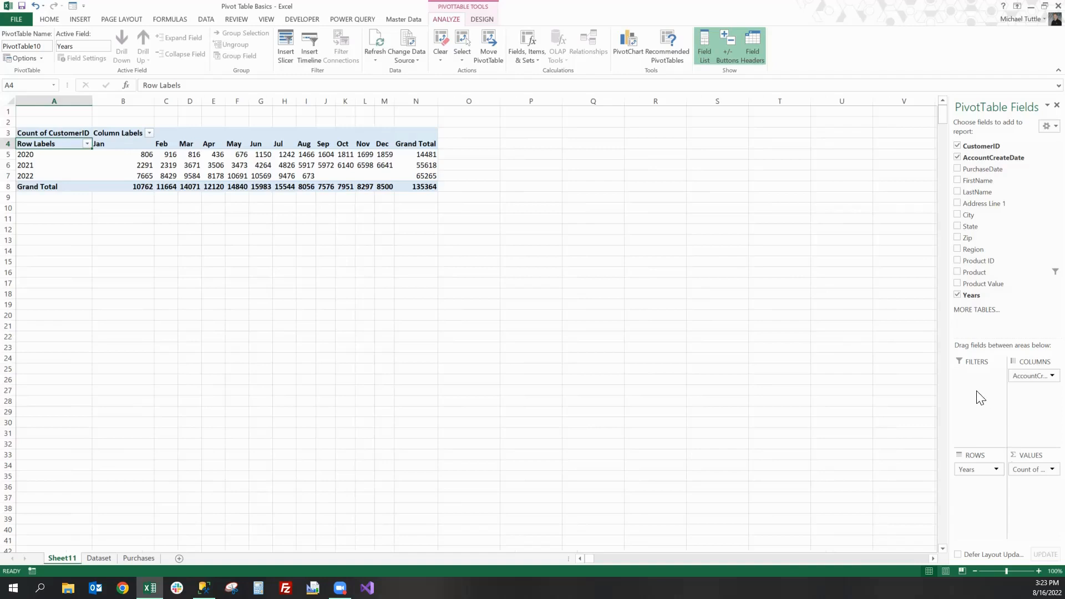
{"action": "left_click_drag", "start_coordinate": [1018, 377], "coordinate": [966, 488]}
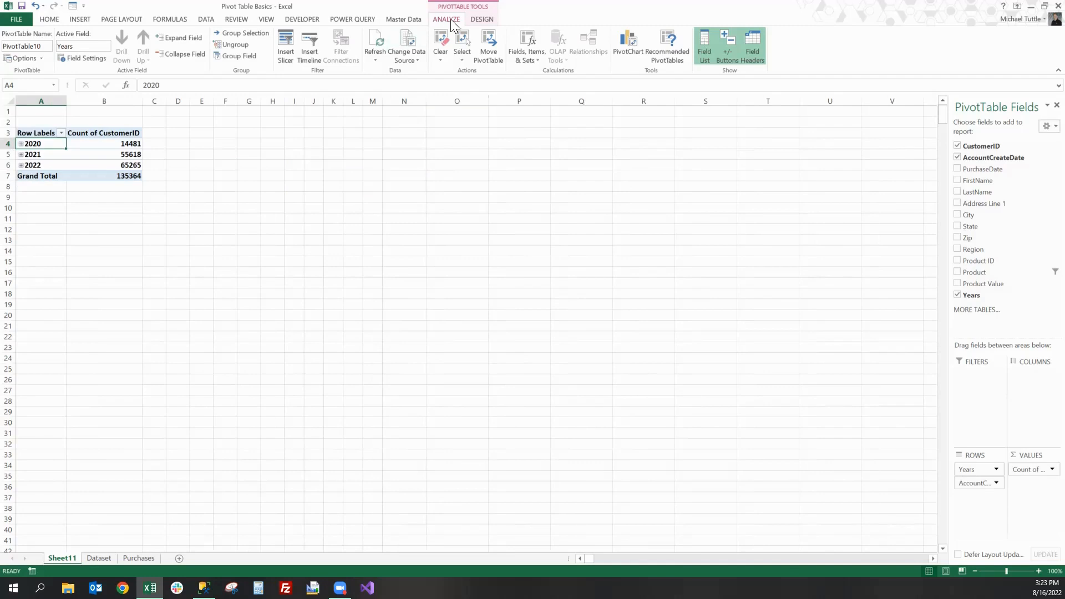
Insert a Line PivotChart of the yearly customer counts and place it beside the PivotTable near the sheet's top rows.
{"action": "left_click", "coordinate": [628, 43]}
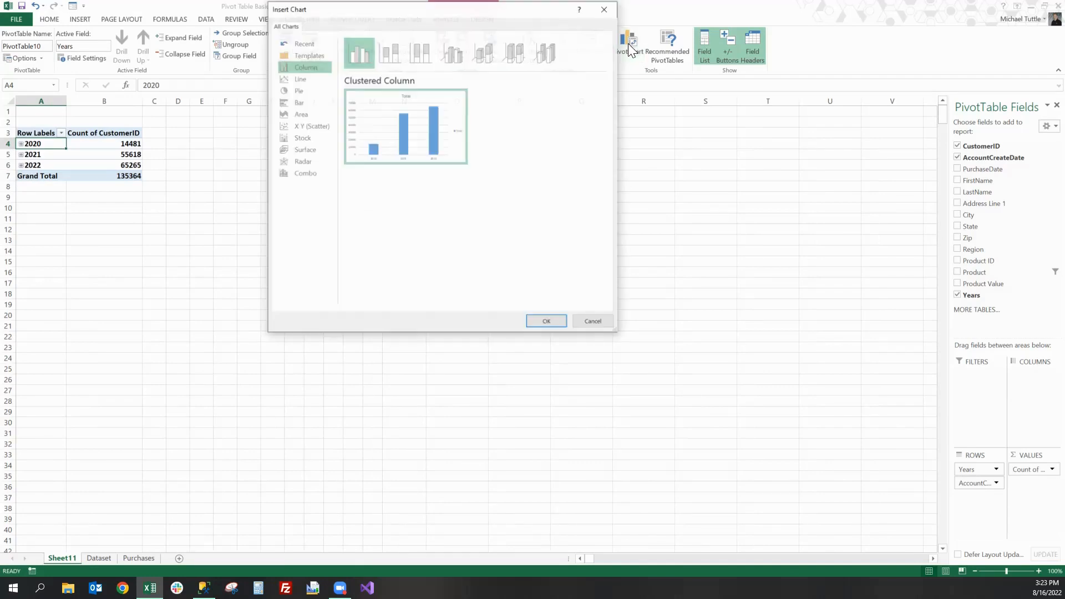
{"action": "left_click", "coordinate": [300, 78]}
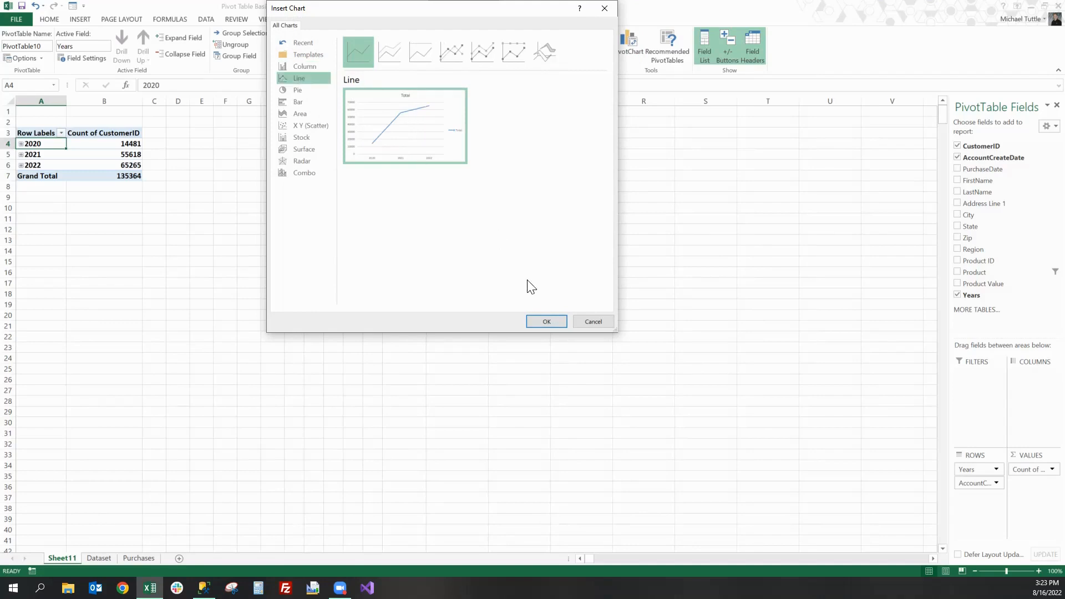
{"action": "left_click", "coordinate": [543, 322]}
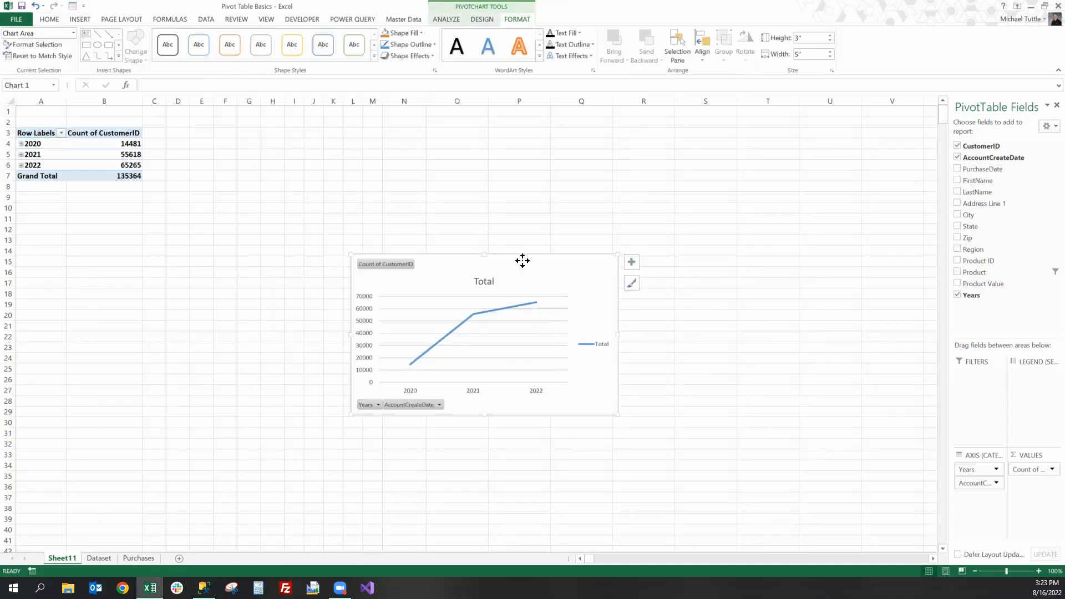
{"action": "left_click_drag", "start_coordinate": [521, 259], "coordinate": [407, 135]}
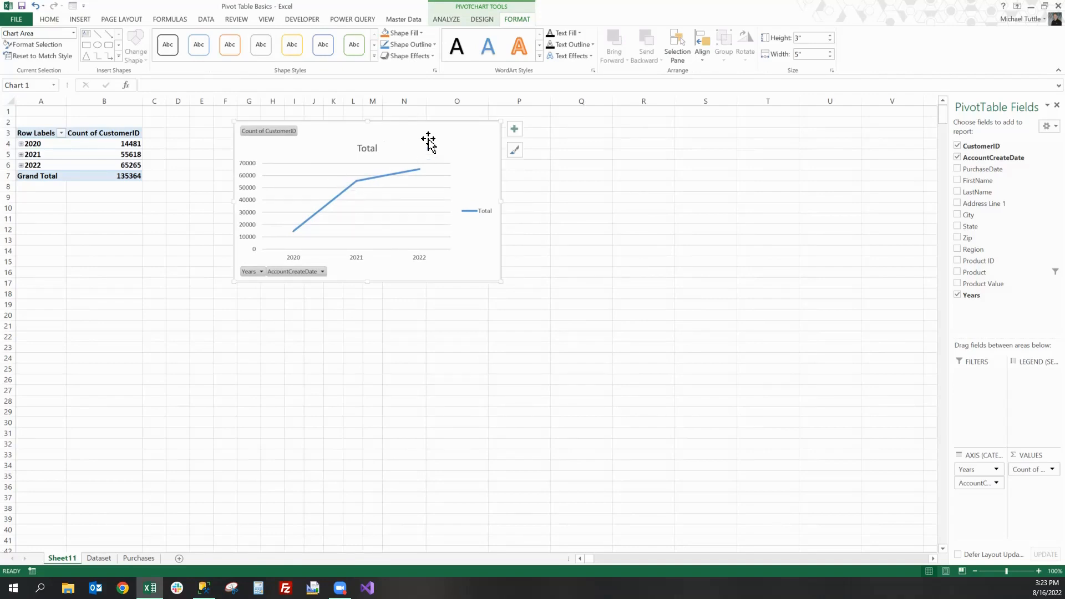
{"action": "left_click_drag", "start_coordinate": [428, 140], "coordinate": [524, 147]}
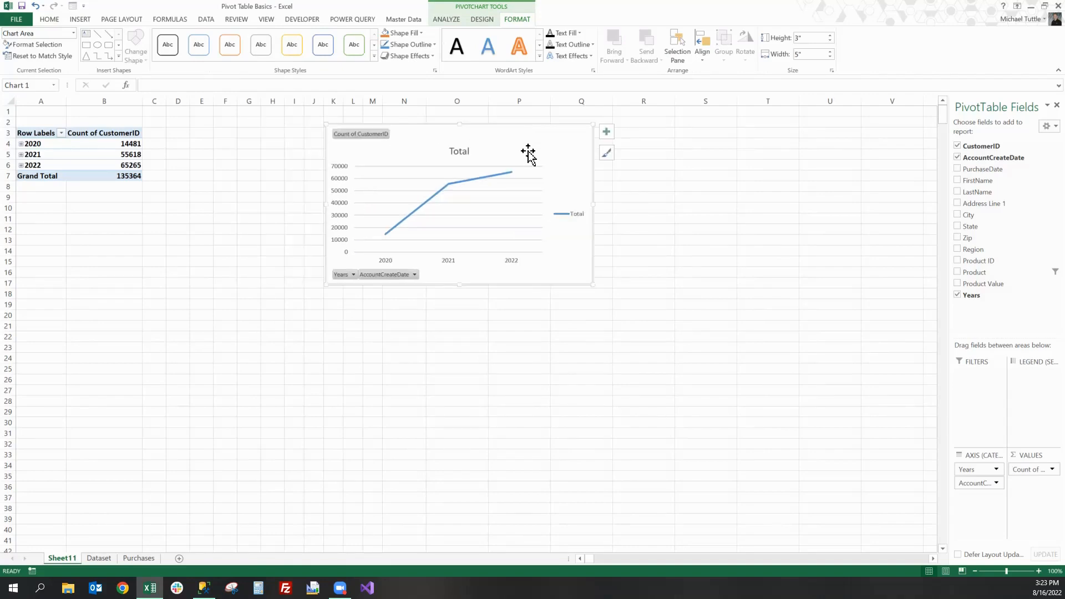
Expand the entire Years field in the PivotTable so the rows and chart break down by month.
{"action": "right_click", "coordinate": [33, 146]}
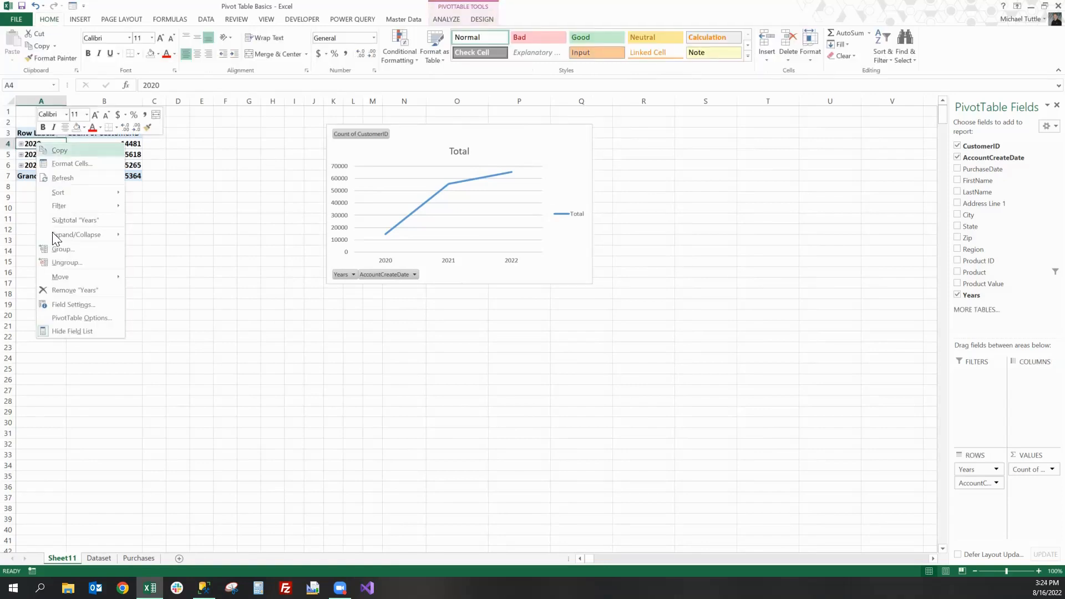
{"action": "mouse_move", "coordinate": [54, 233]}
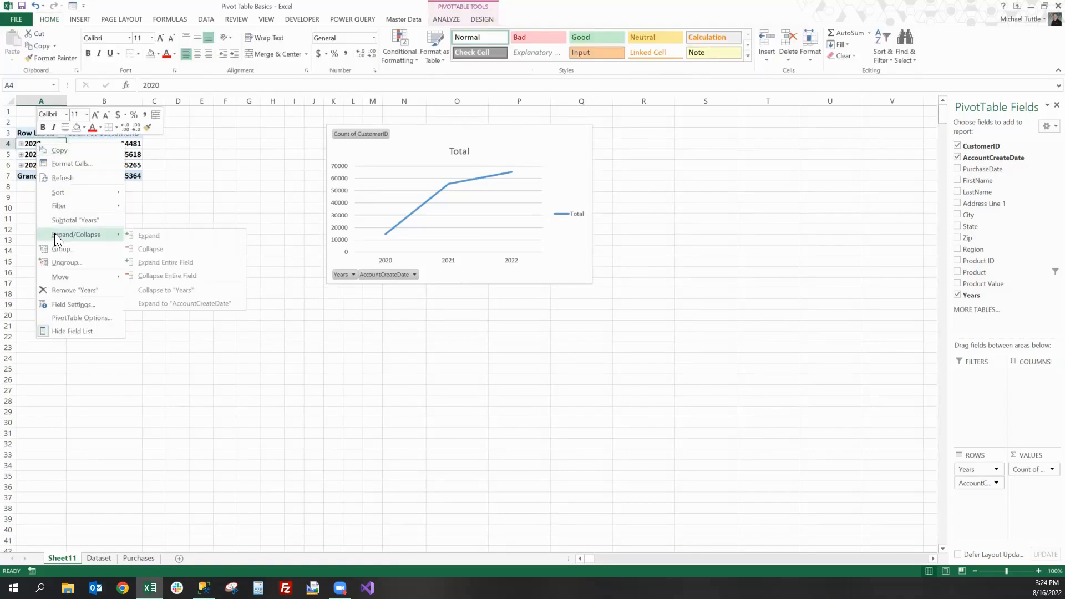
{"action": "left_click", "coordinate": [166, 262]}
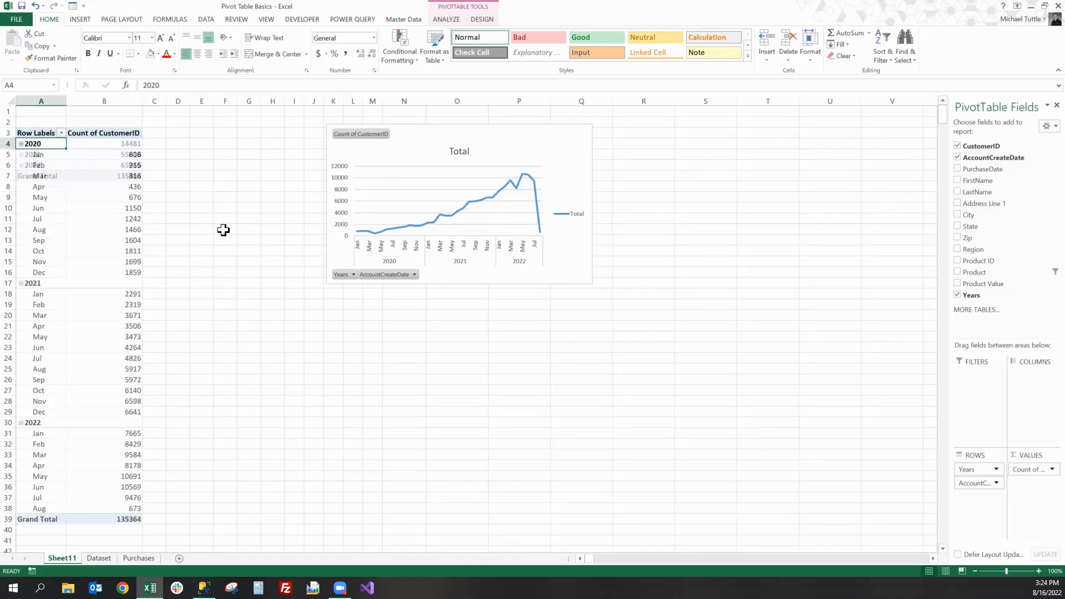
Widen the line chart to nearly twice its width and move it closer to the PivotTable.
{"action": "left_click", "coordinate": [576, 189]}
{"action": "left_click_drag", "start_coordinate": [593, 204], "coordinate": [821, 204]}
{"action": "left_click_drag", "start_coordinate": [671, 150], "coordinate": [514, 145]}
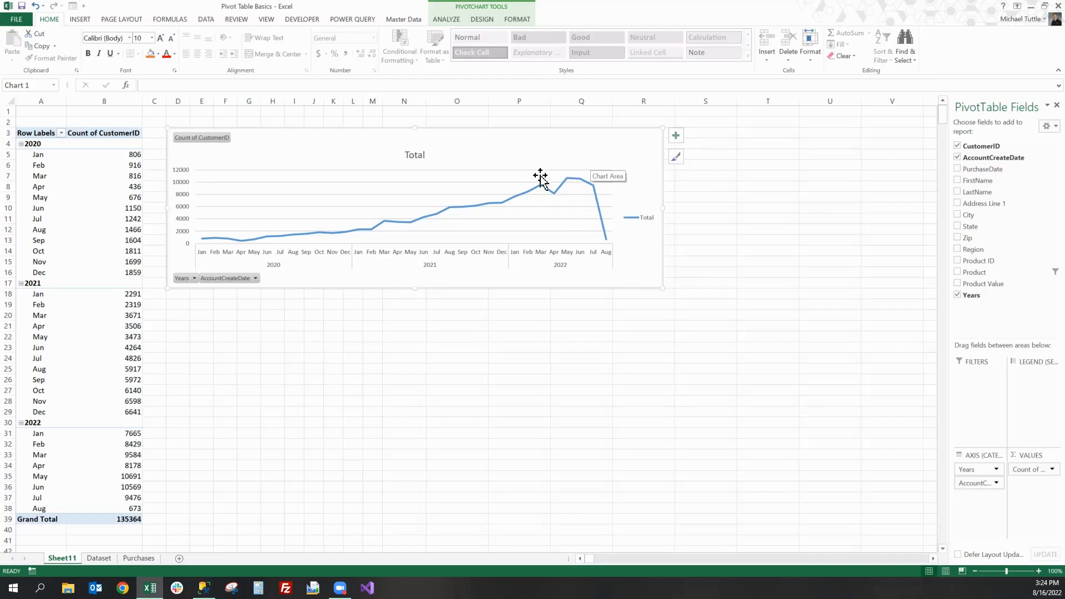
Add PurchaseDate as row labels in the Purchases sheet's PivotTable and group the dates by months and years.
{"action": "left_click", "coordinate": [146, 557]}
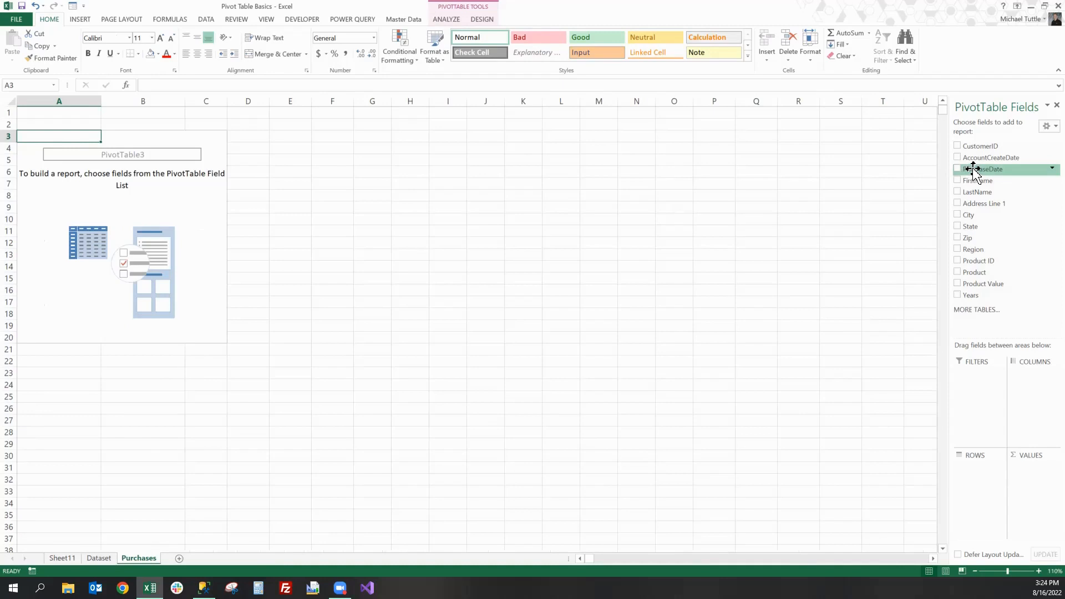
{"action": "left_click_drag", "start_coordinate": [975, 172], "coordinate": [970, 477]}
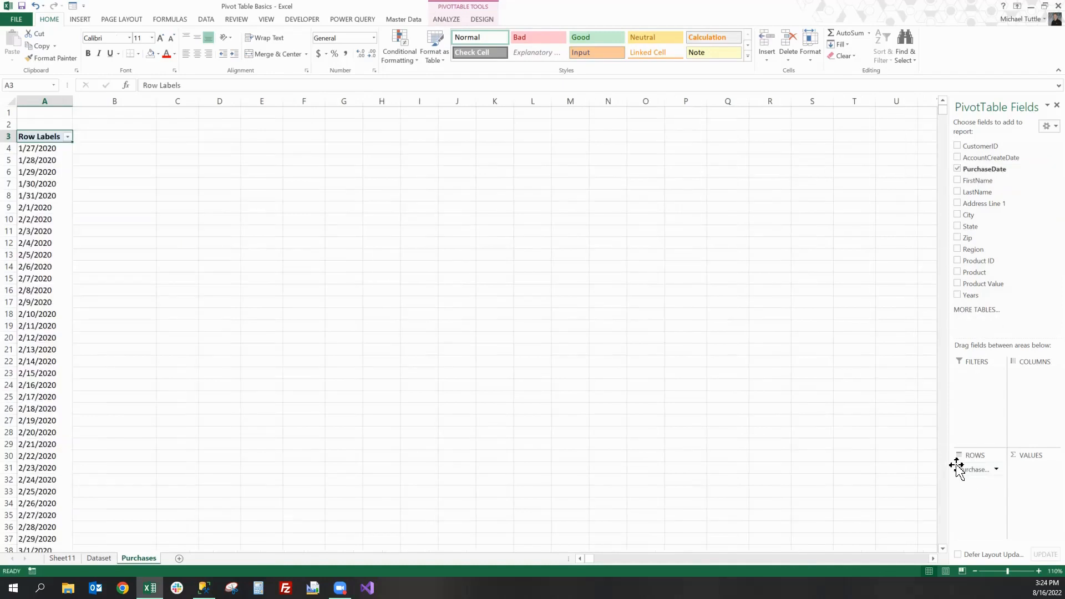
{"action": "left_click", "coordinate": [44, 149]}
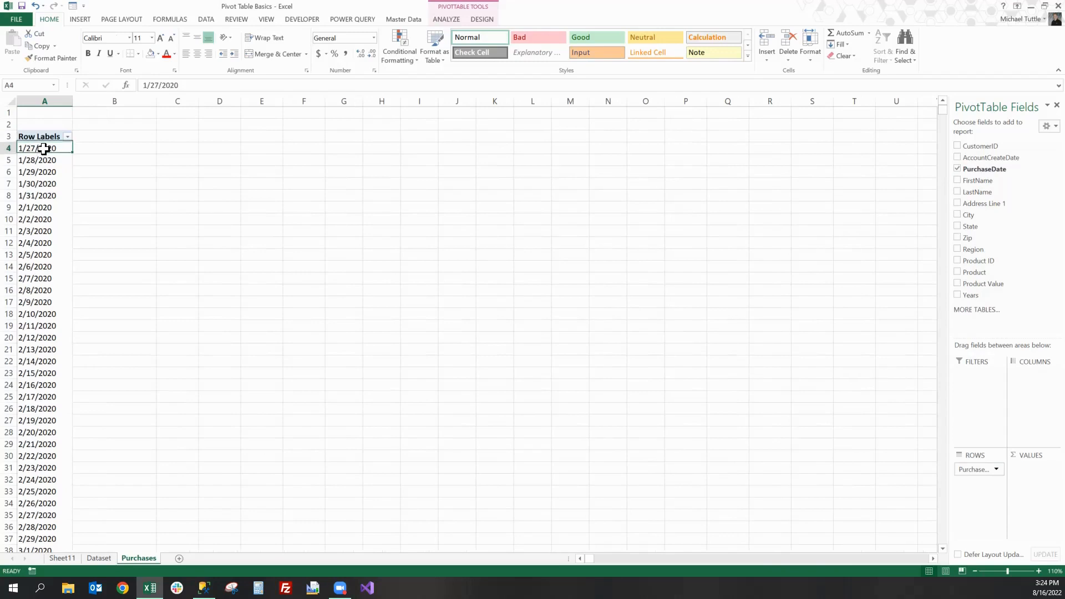
{"action": "left_click", "coordinate": [447, 19]}
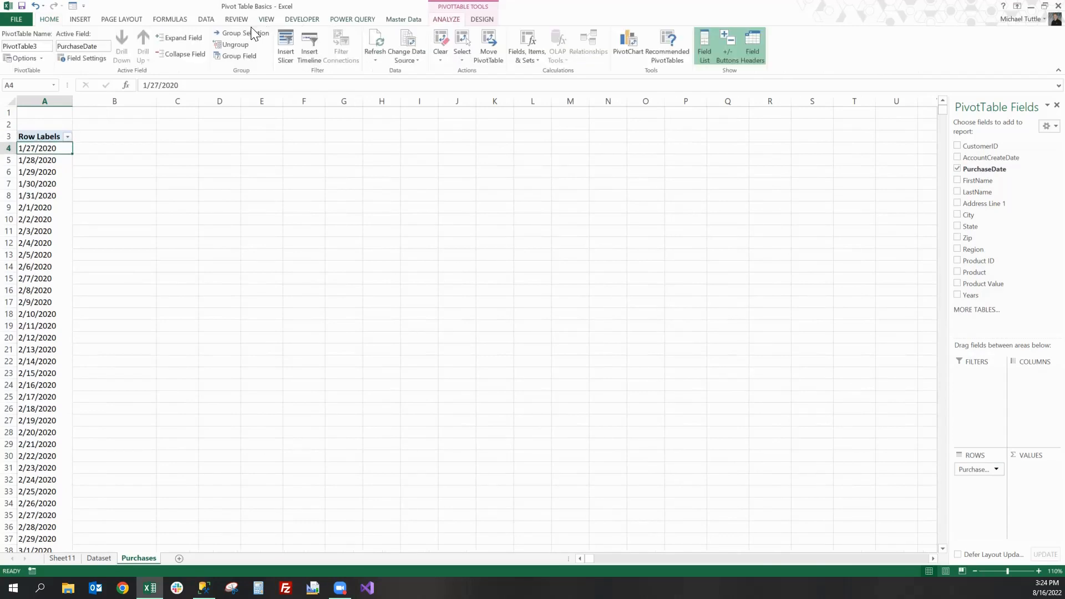
{"action": "left_click", "coordinate": [246, 32]}
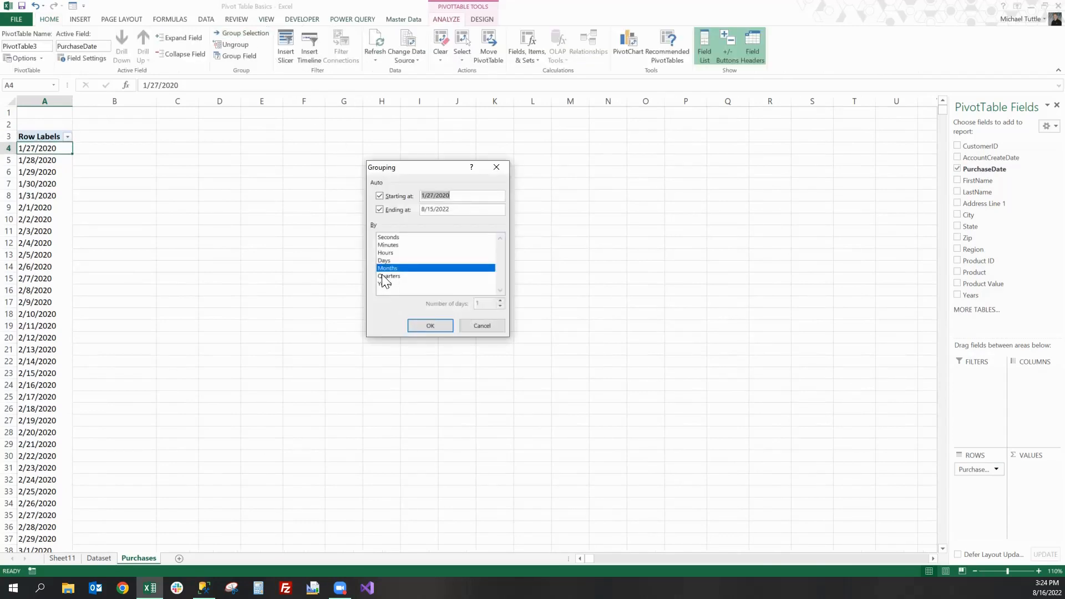
{"action": "left_click", "coordinate": [386, 284]}
{"action": "left_click", "coordinate": [423, 328]}
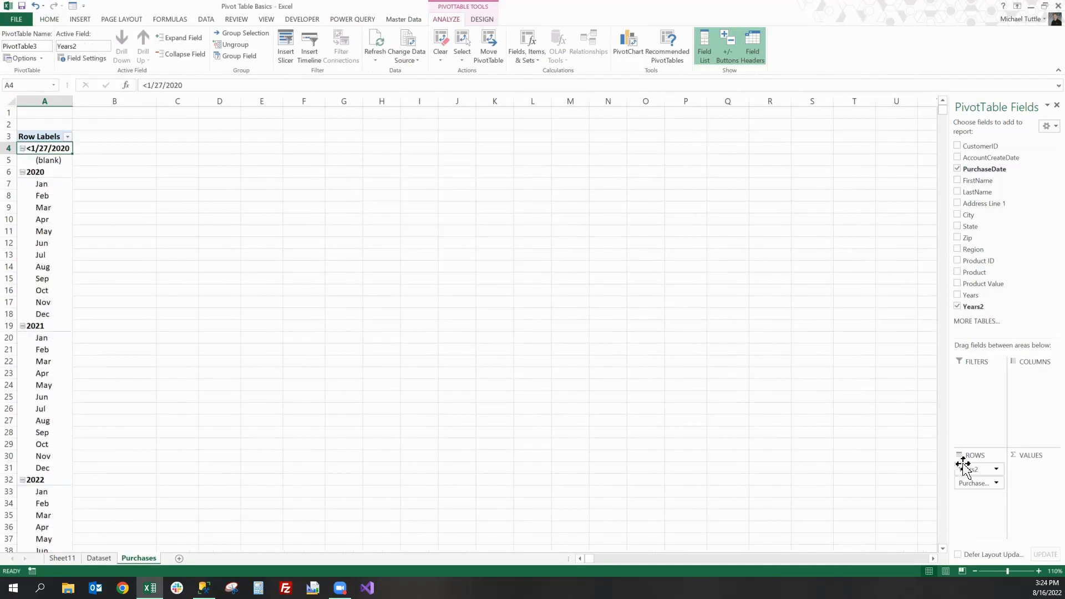
Move Years2 from the row labels to the report filter and filter the PivotTable to 2022.
{"action": "left_click_drag", "start_coordinate": [976, 470], "coordinate": [980, 383]}
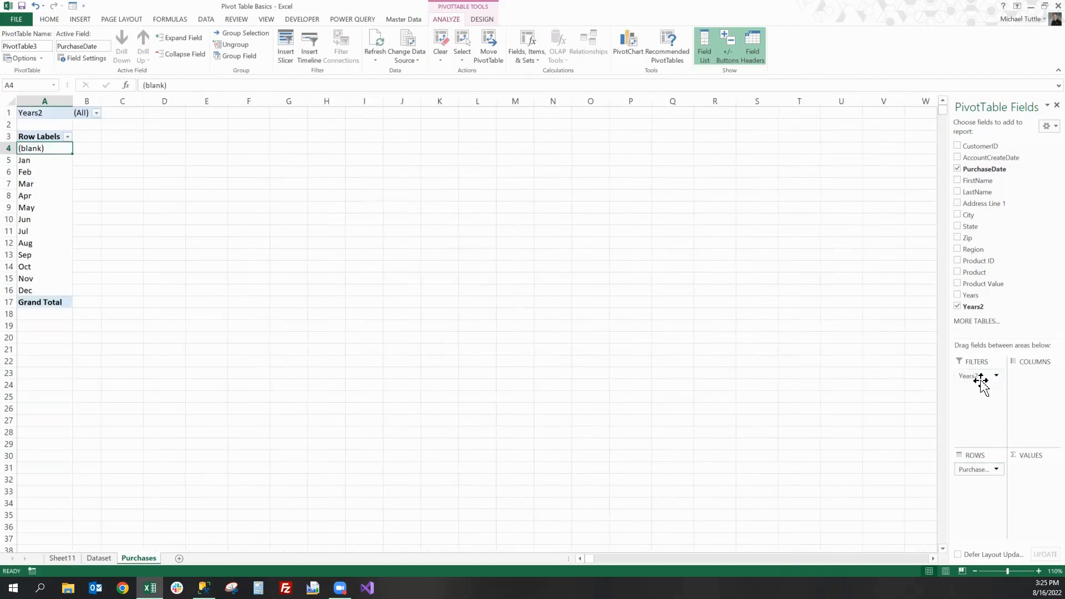
{"action": "left_click", "coordinate": [96, 113]}
{"action": "left_click", "coordinate": [19, 175]}
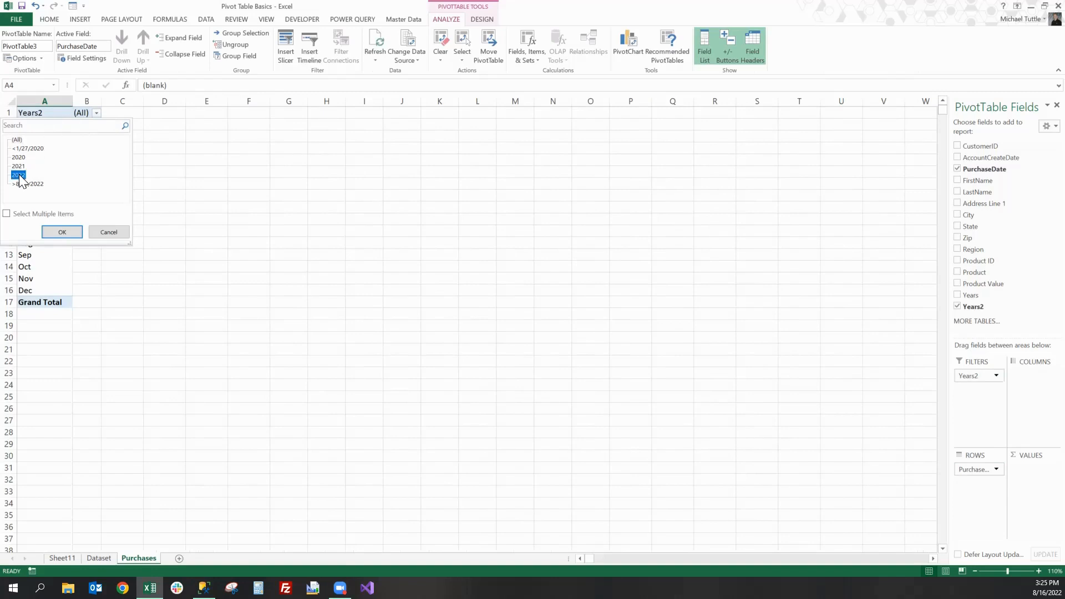
{"action": "left_click", "coordinate": [64, 232]}
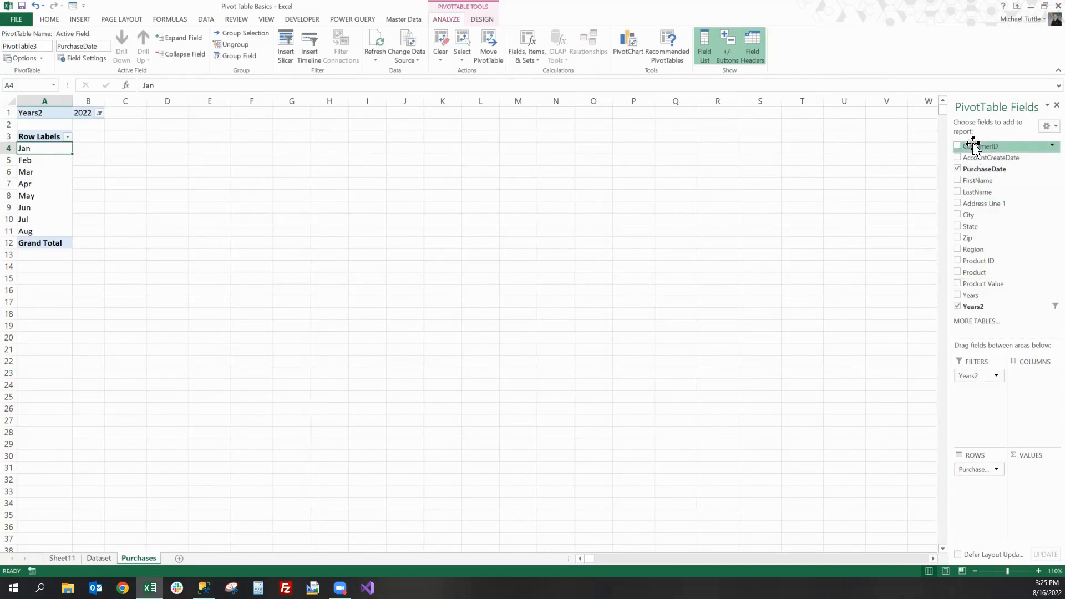
Add CustomerID as a count to the Purchases PivotTable's values and select the April and May counts.
{"action": "left_click_drag", "start_coordinate": [977, 149], "coordinate": [1028, 477]}
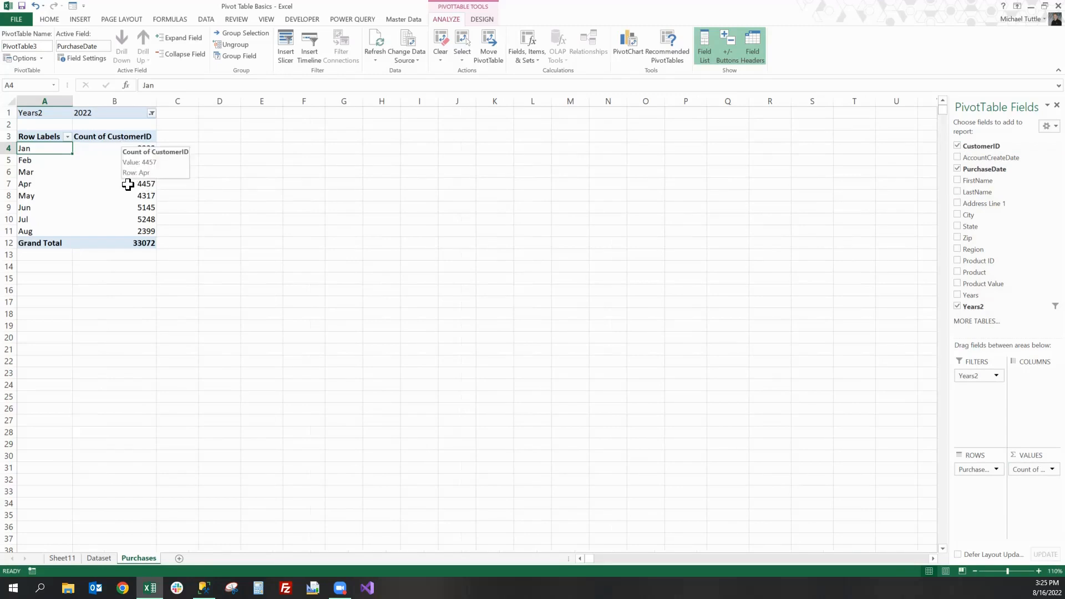
{"action": "left_click_drag", "start_coordinate": [128, 184], "coordinate": [121, 197]}
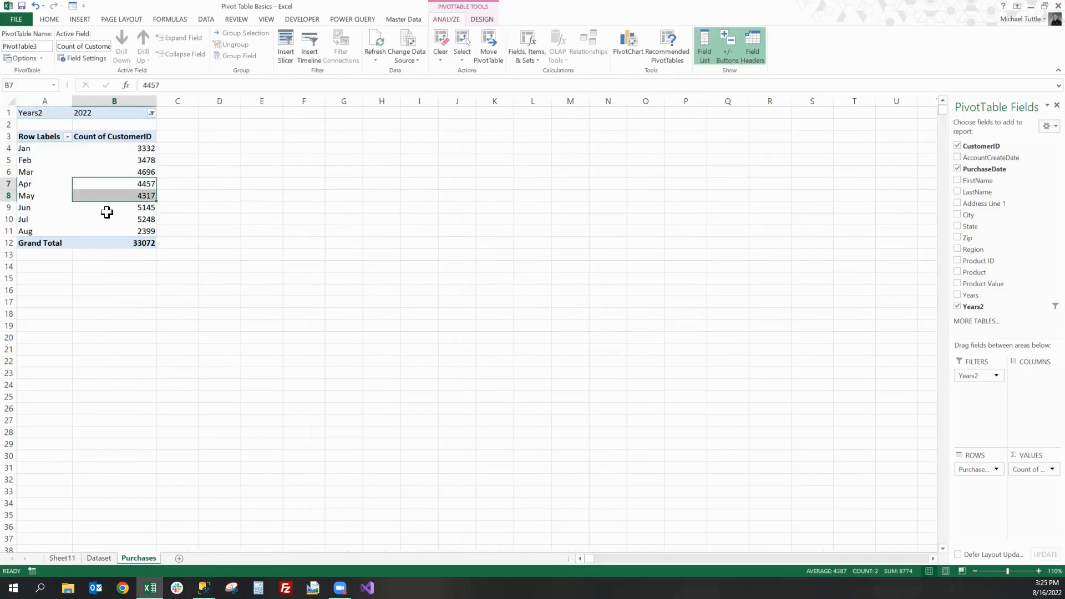
Move PurchaseDate from the row labels to the column labels and add Region as row labels in the Purchases PivotTable.
{"action": "mouse_move", "coordinate": [112, 206]}
{"action": "left_click_drag", "start_coordinate": [981, 471], "coordinate": [1040, 390]}
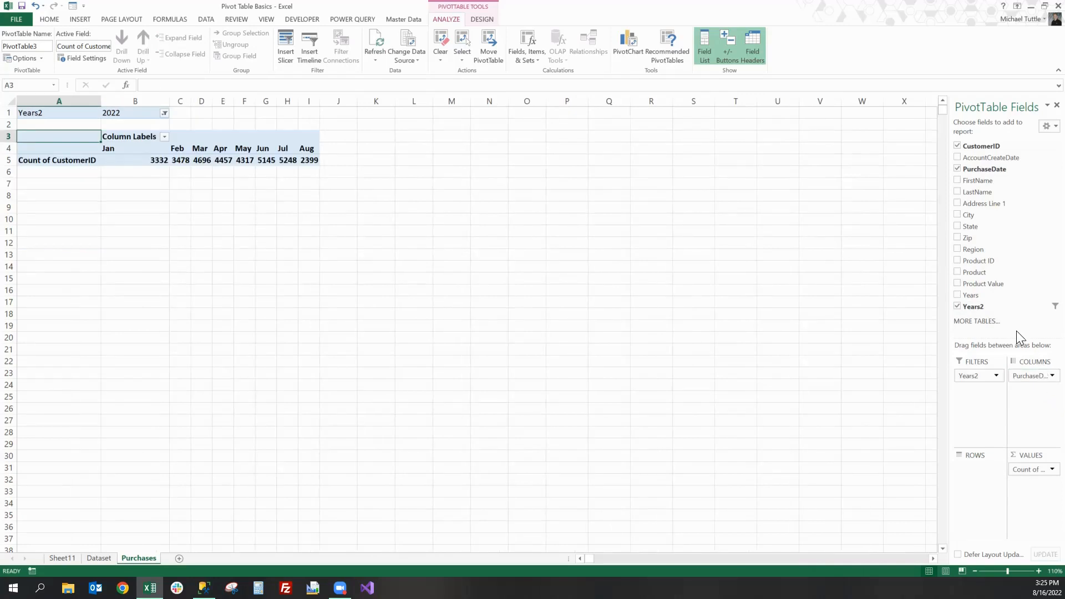
{"action": "left_click", "coordinate": [958, 249]}
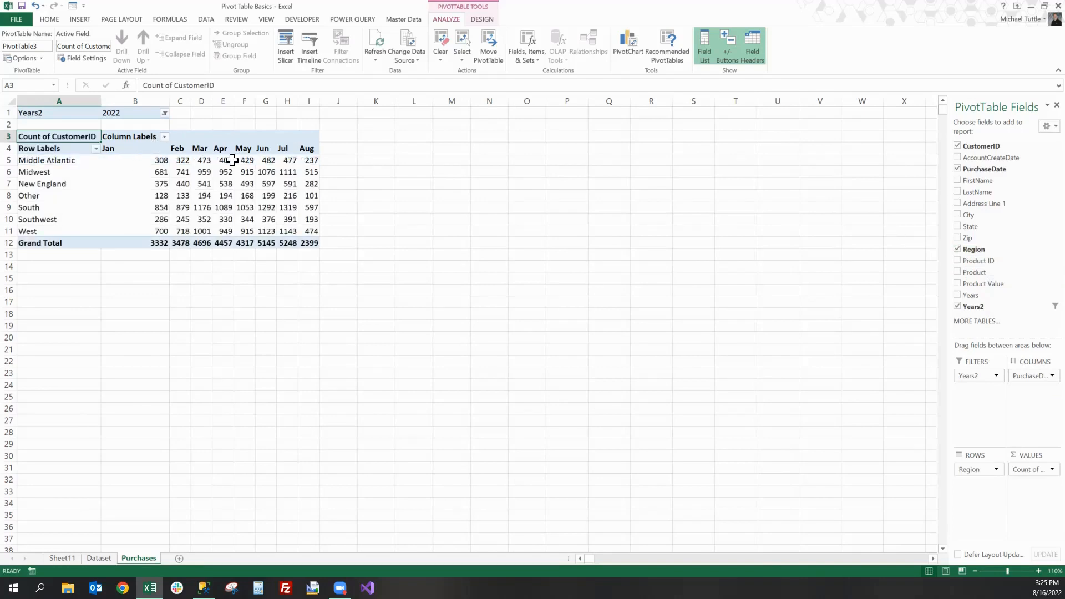
Select all regional monthly counts and show CustomerID as % Difference From, with PurchaseDate as base field and (previous) as base item.
{"action": "left_click", "coordinate": [148, 160]}
{"action": "left_click", "coordinate": [307, 242], "text": "shift"}
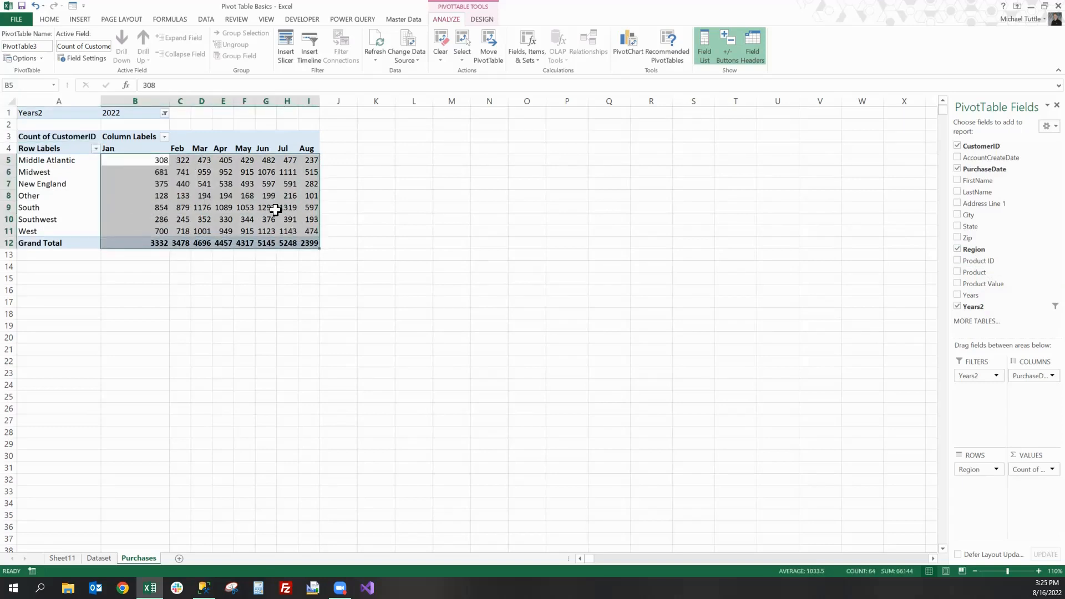
{"action": "left_click", "coordinate": [1039, 470]}
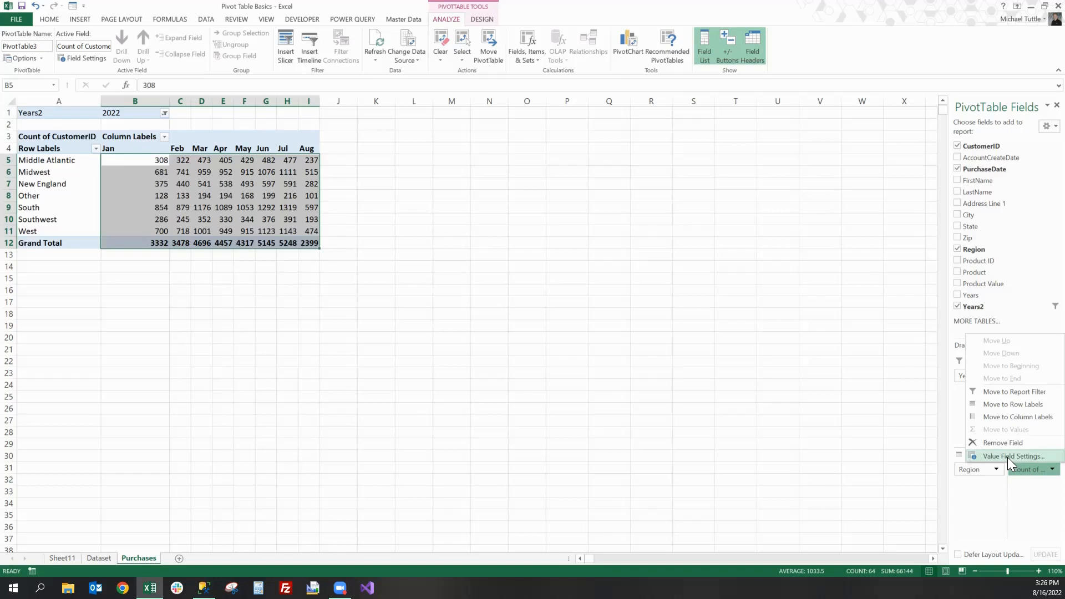
{"action": "left_click", "coordinate": [1008, 458]}
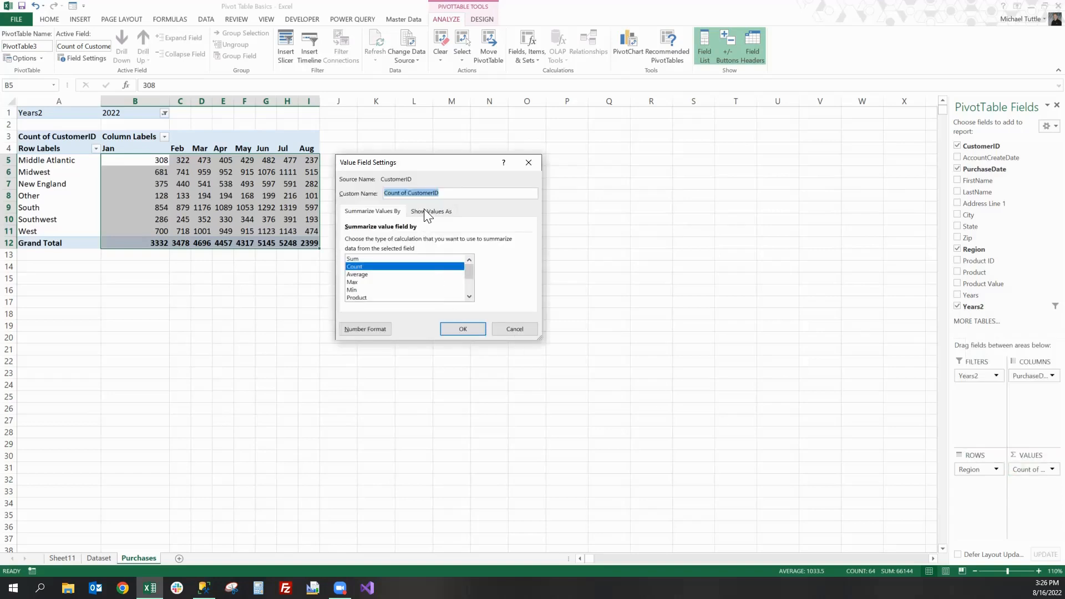
{"action": "left_click", "coordinate": [425, 213]}
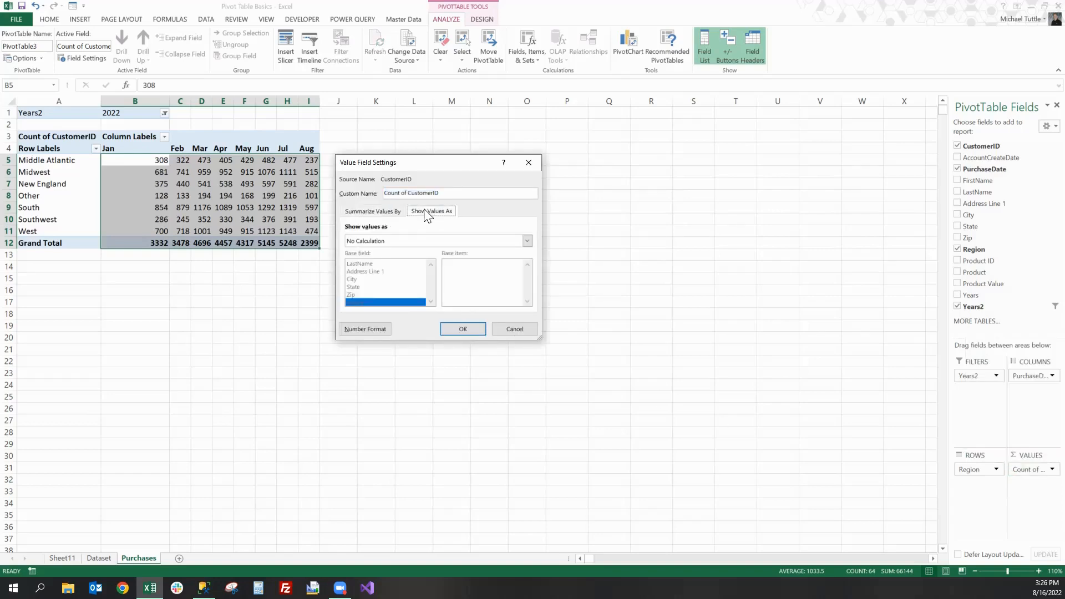
{"action": "left_click", "coordinate": [526, 241]}
{"action": "scroll", "coordinate": [381, 279], "scroll_direction": "down", "scroll_amount": 2}
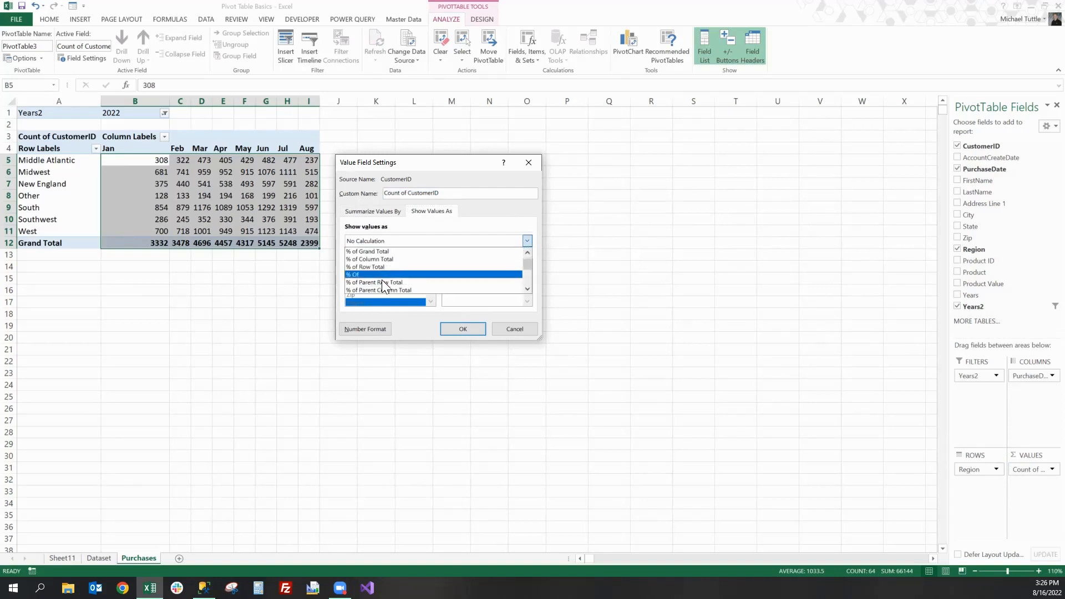
{"action": "left_click", "coordinate": [381, 282]}
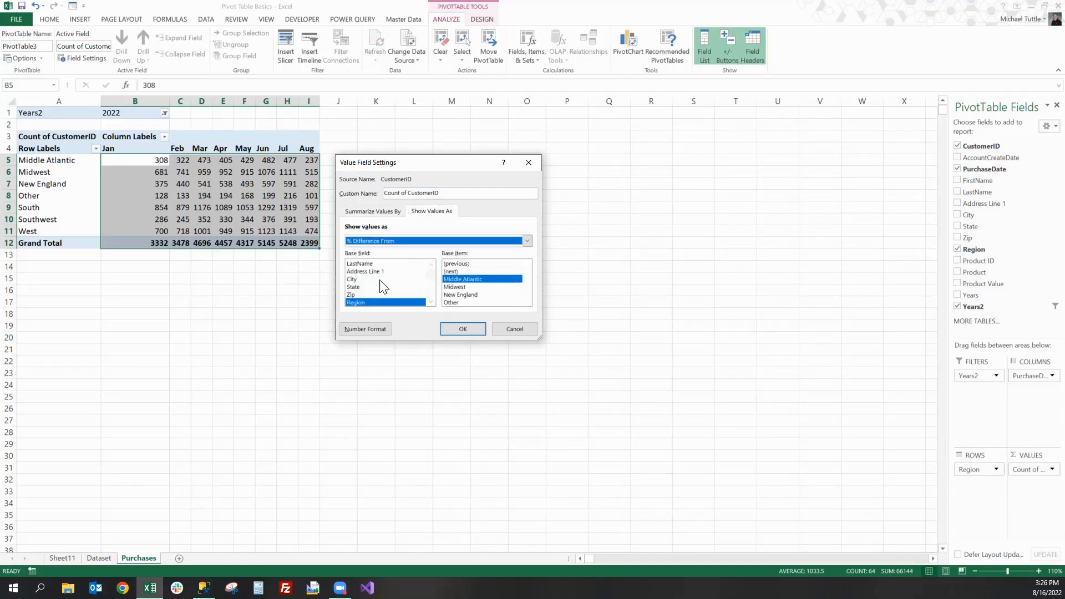
{"action": "left_click_drag", "start_coordinate": [432, 273], "coordinate": [429, 263]}
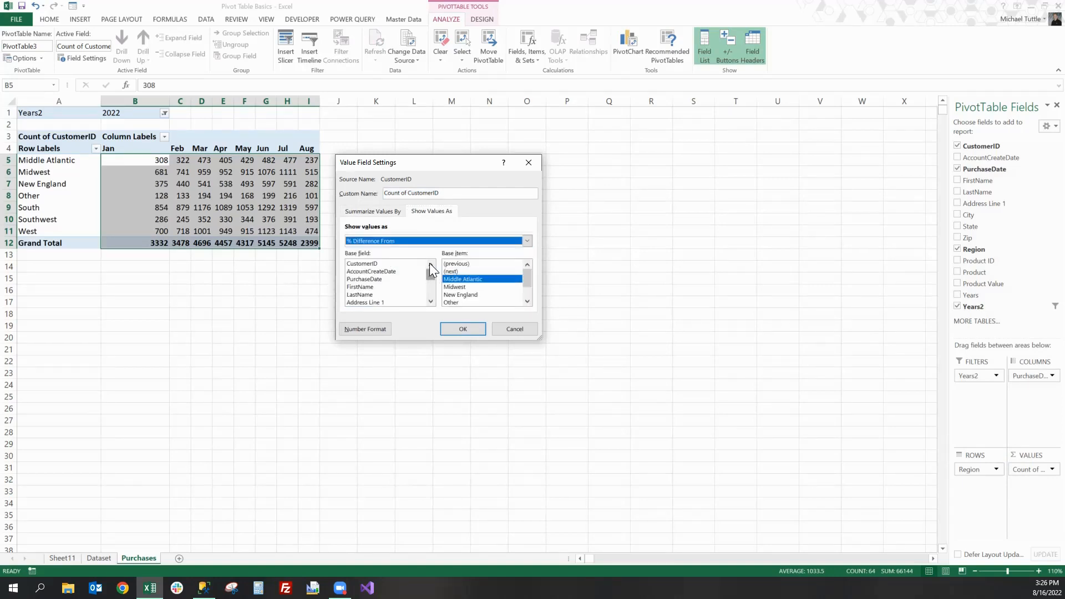
{"action": "left_click", "coordinate": [366, 279]}
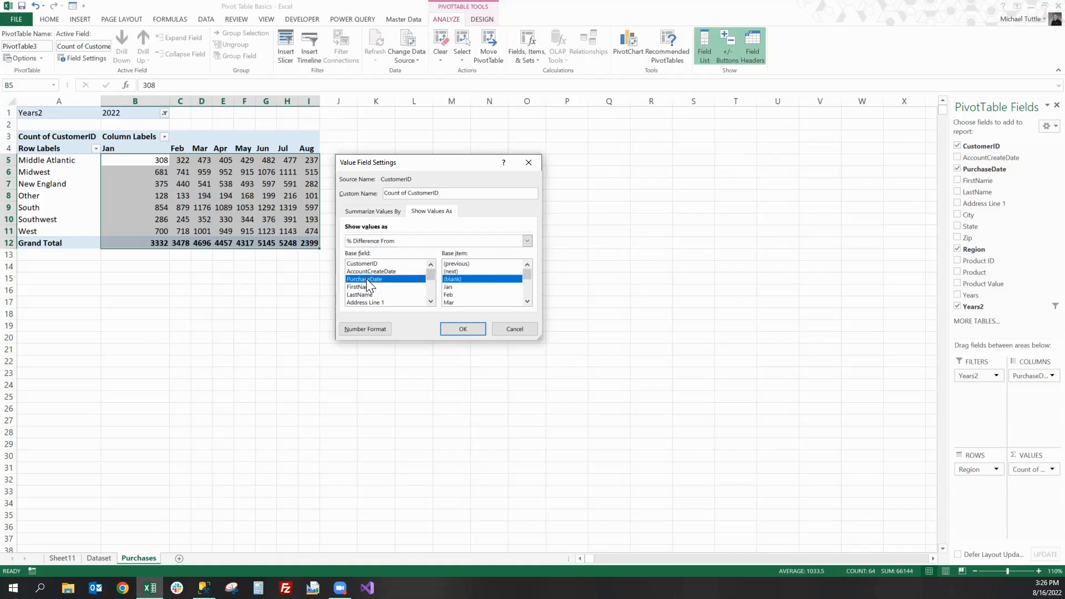
{"action": "left_click", "coordinate": [451, 264]}
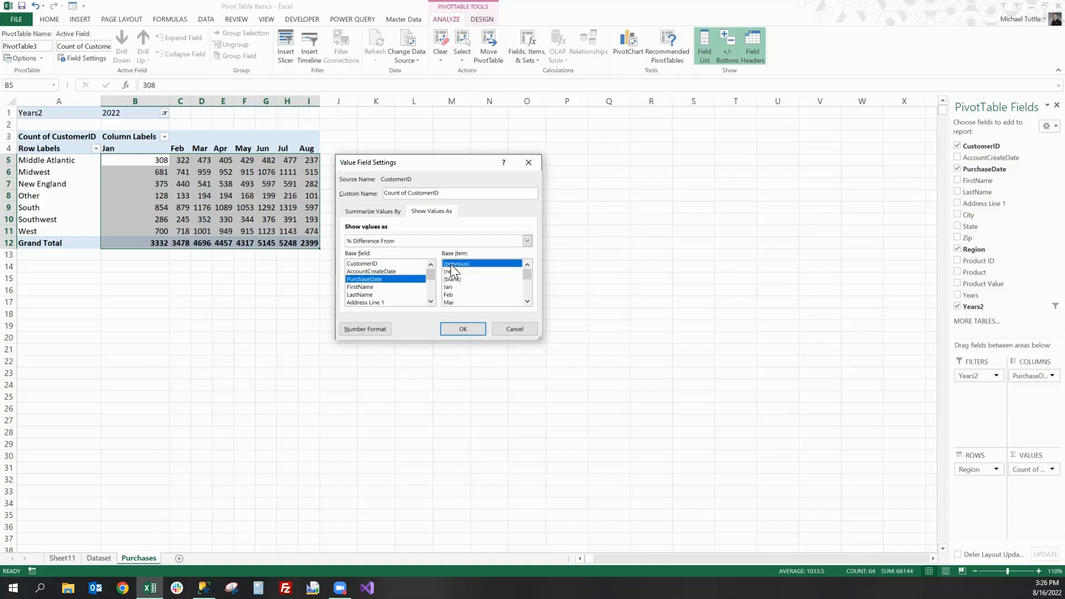
{"action": "left_click", "coordinate": [461, 329]}
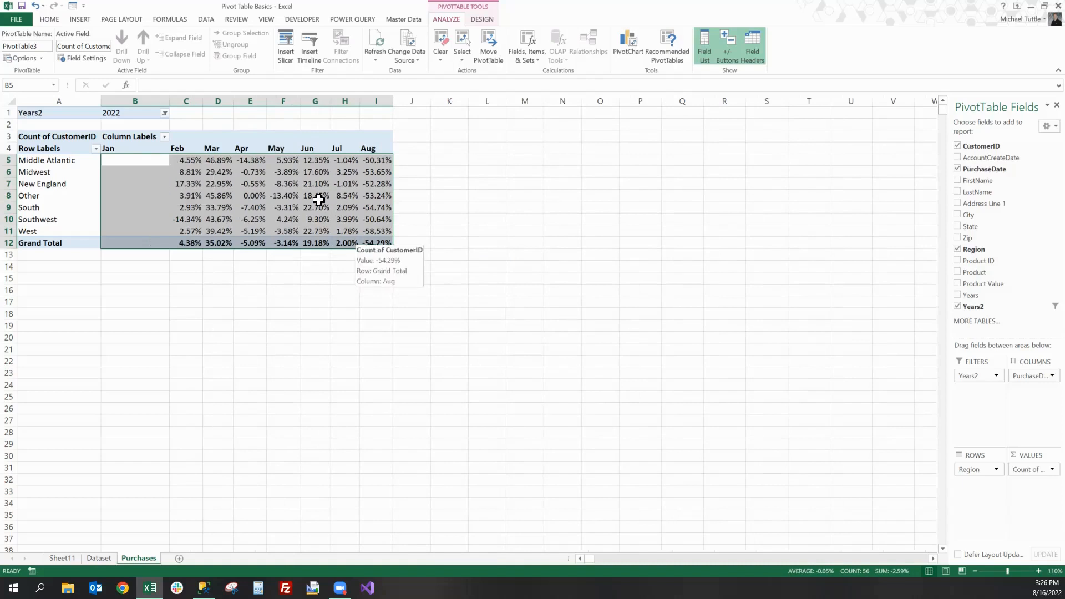
Format the selected percentages with no decimal places, and select the April values from South to West.
{"action": "left_click", "coordinate": [50, 19]}
{"action": "left_click", "coordinate": [371, 53]}
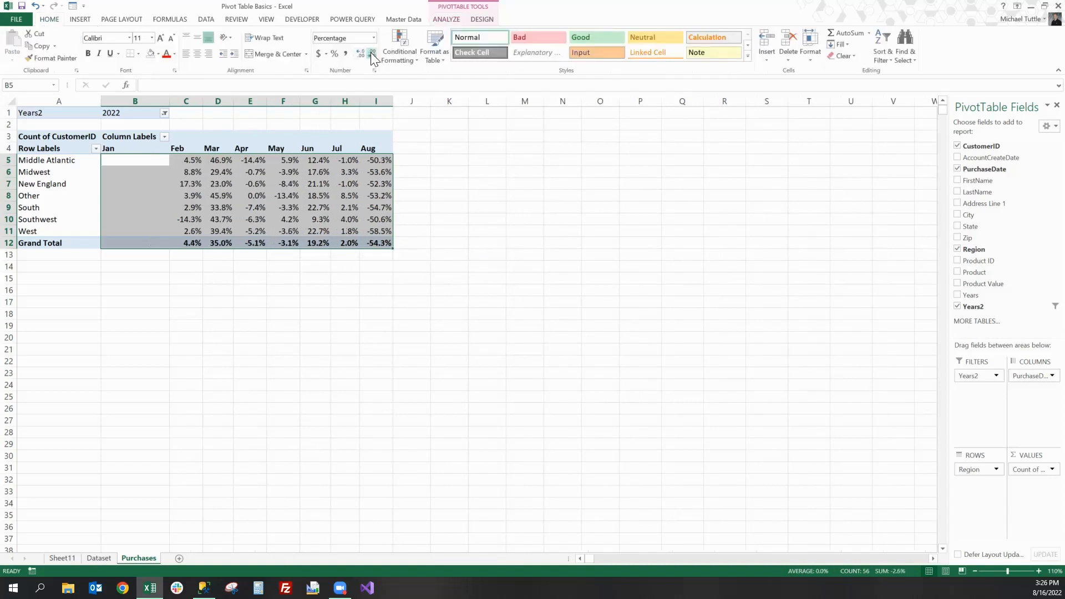
{"action": "left_click", "coordinate": [371, 52]}
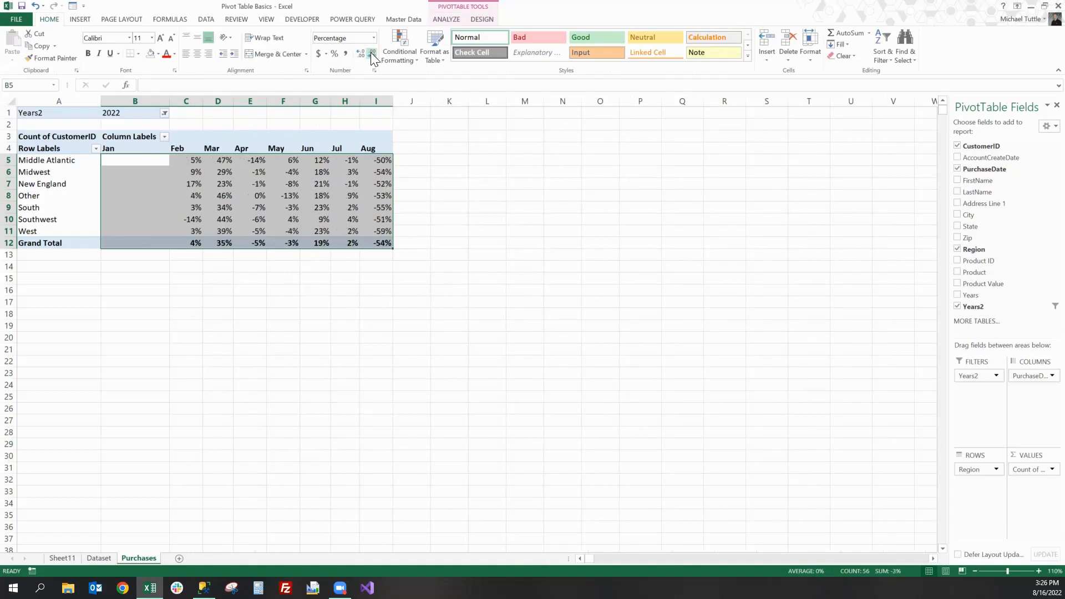
{"action": "left_click", "coordinate": [237, 205]}
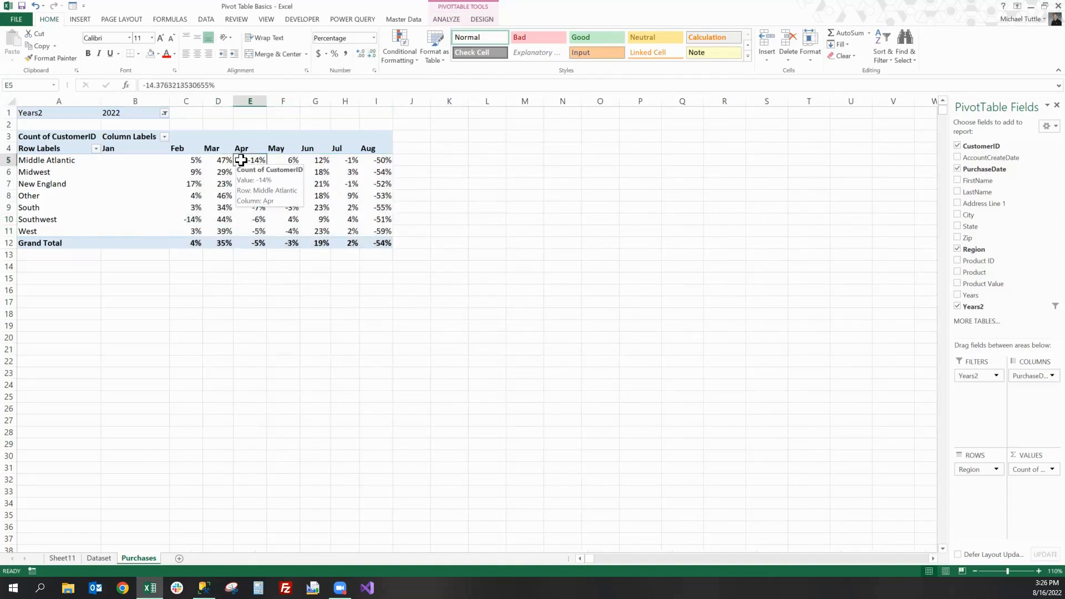
{"action": "left_click_drag", "start_coordinate": [247, 207], "coordinate": [237, 231]}
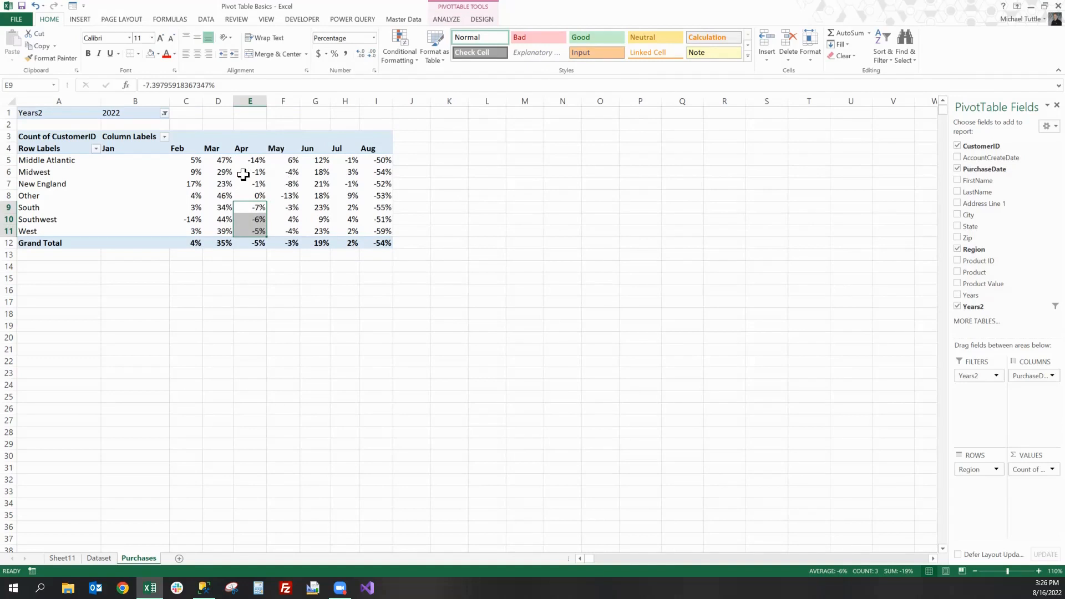
Replace Region with Product as the PivotTable's row labels and inspect the June value for Shoes.
{"action": "left_click", "coordinate": [957, 249]}
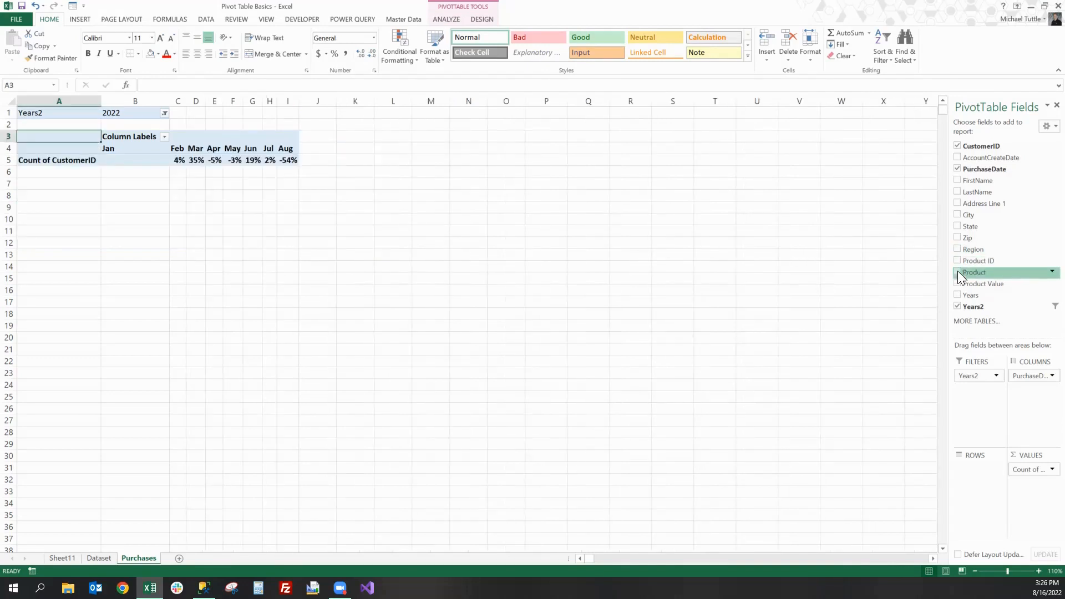
{"action": "left_click", "coordinate": [957, 272]}
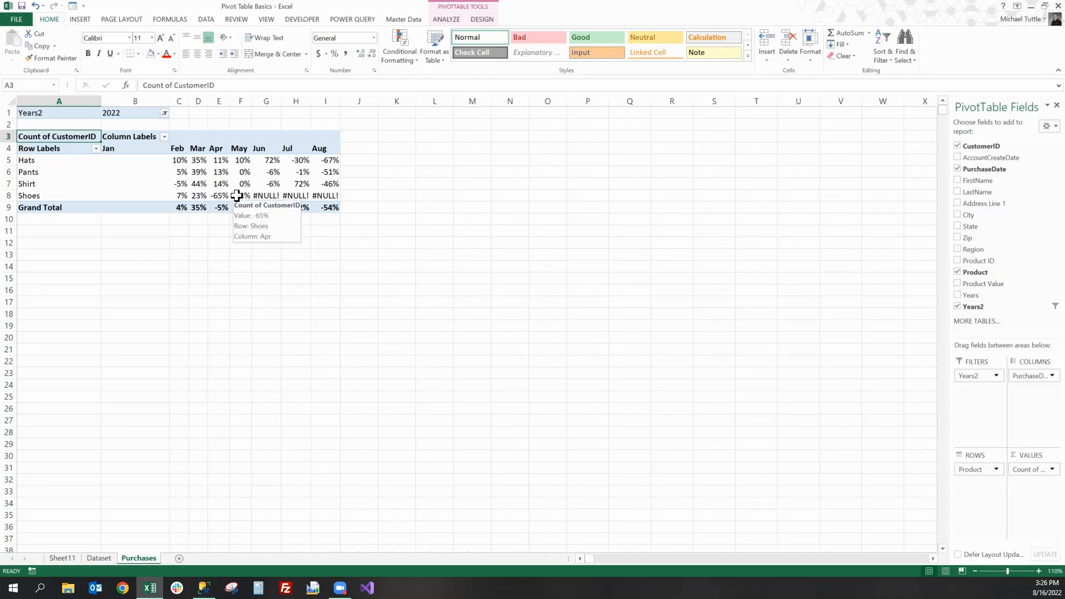
{"action": "mouse_move", "coordinate": [262, 195]}
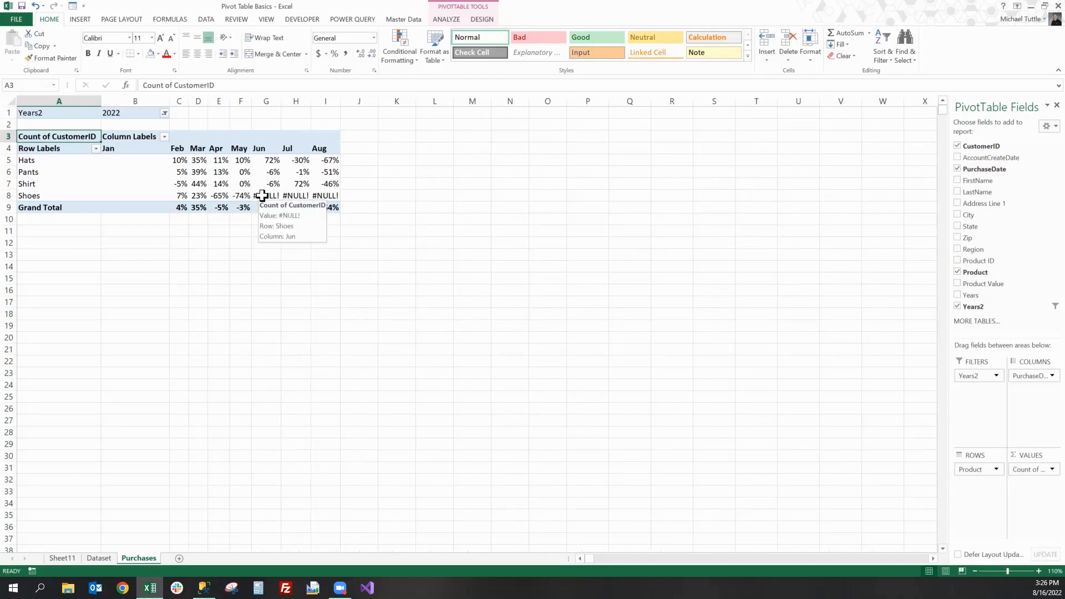